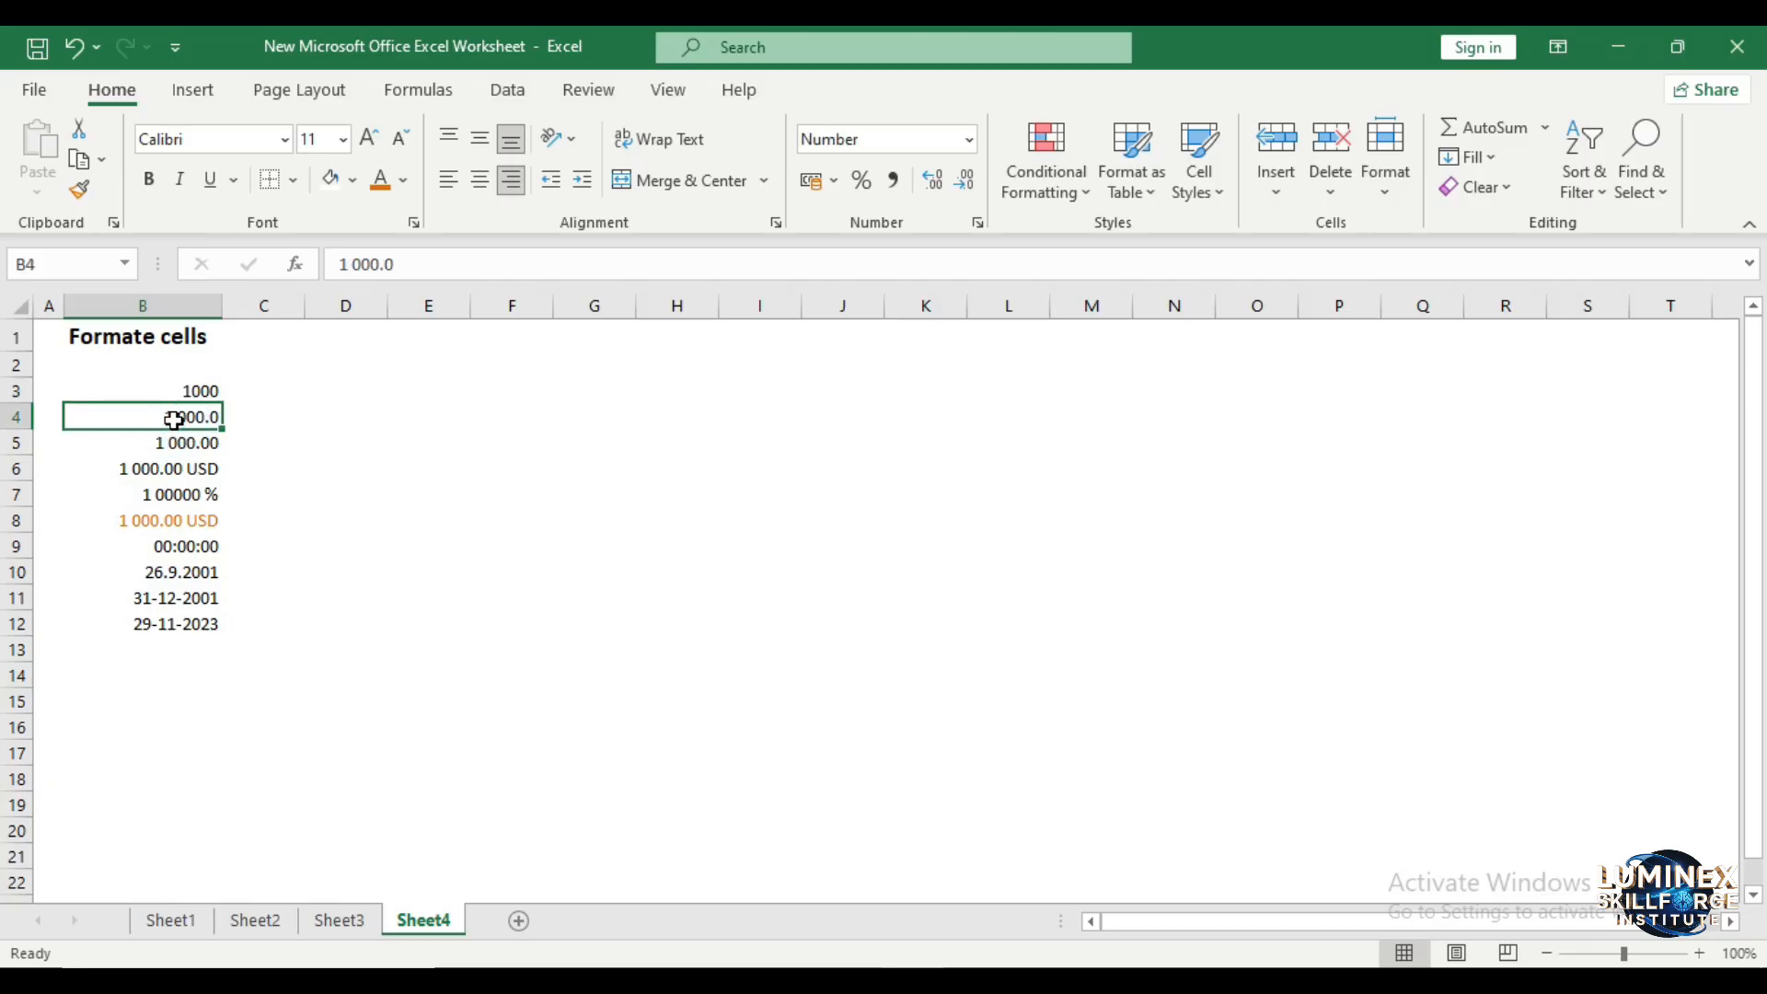
# - Check which number format is applied to cells B8 through B11, B4 and B3
pyautogui.click(204, 527)
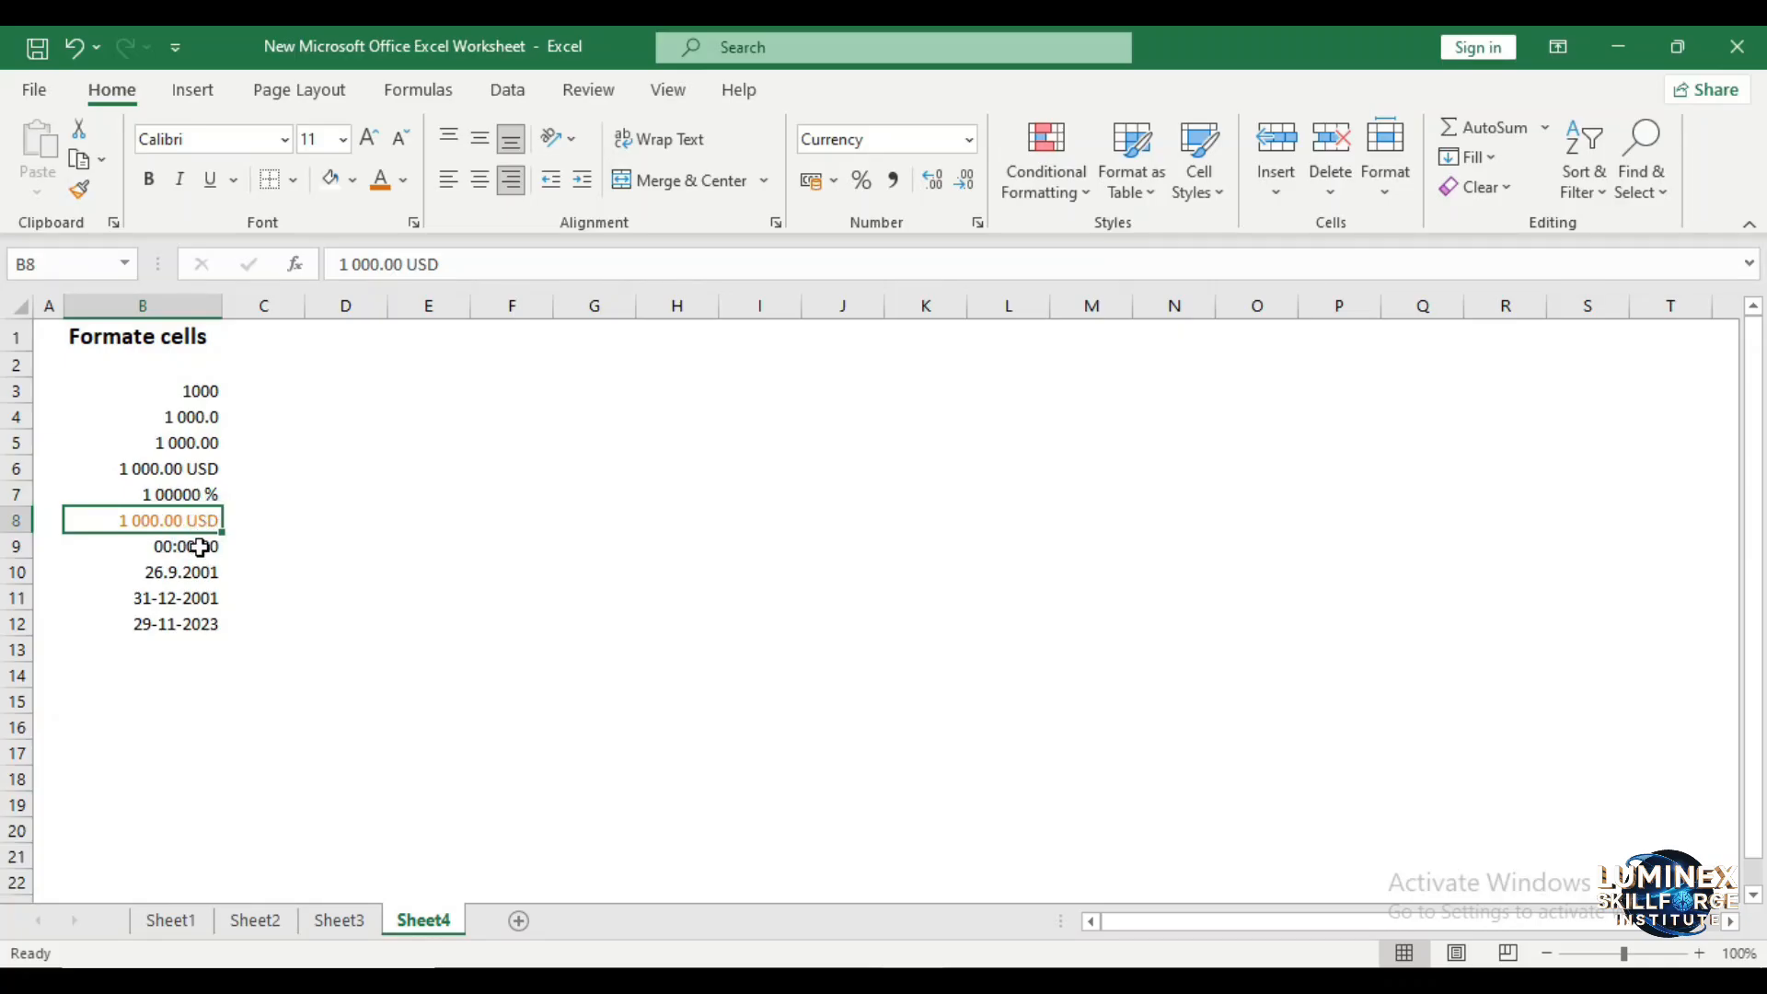
pyautogui.click(200, 548)
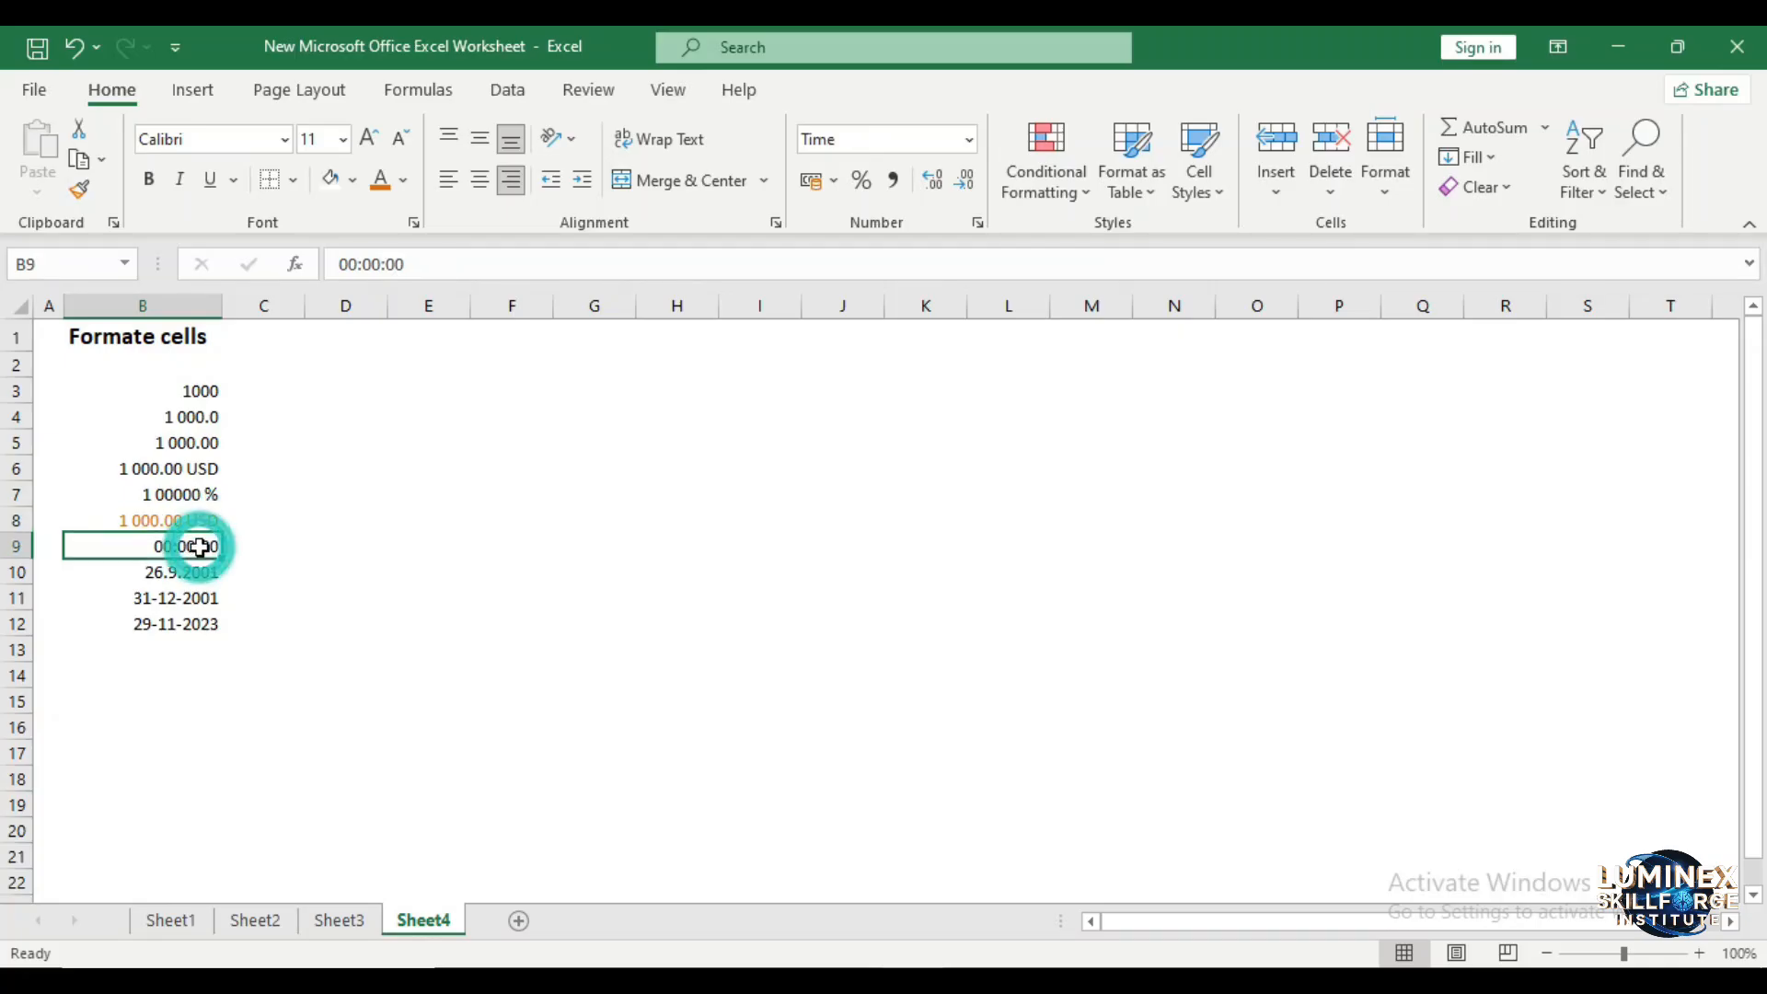
pyautogui.click(200, 565)
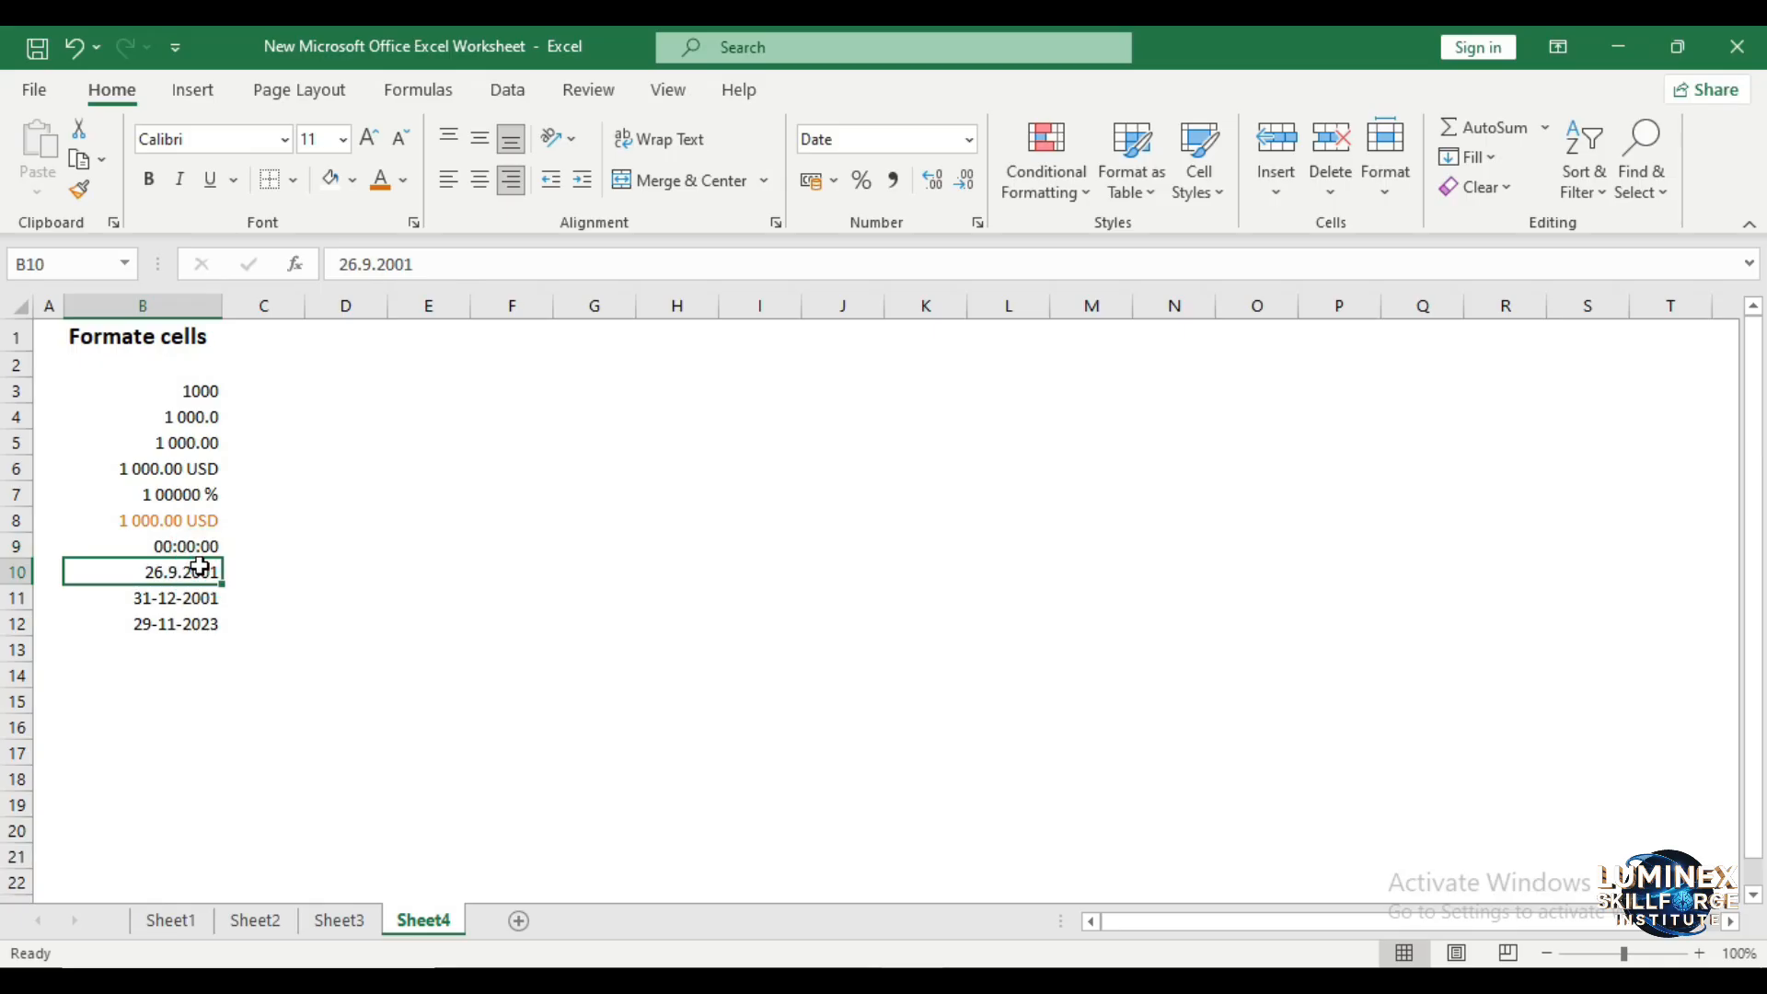
pyautogui.click(197, 590)
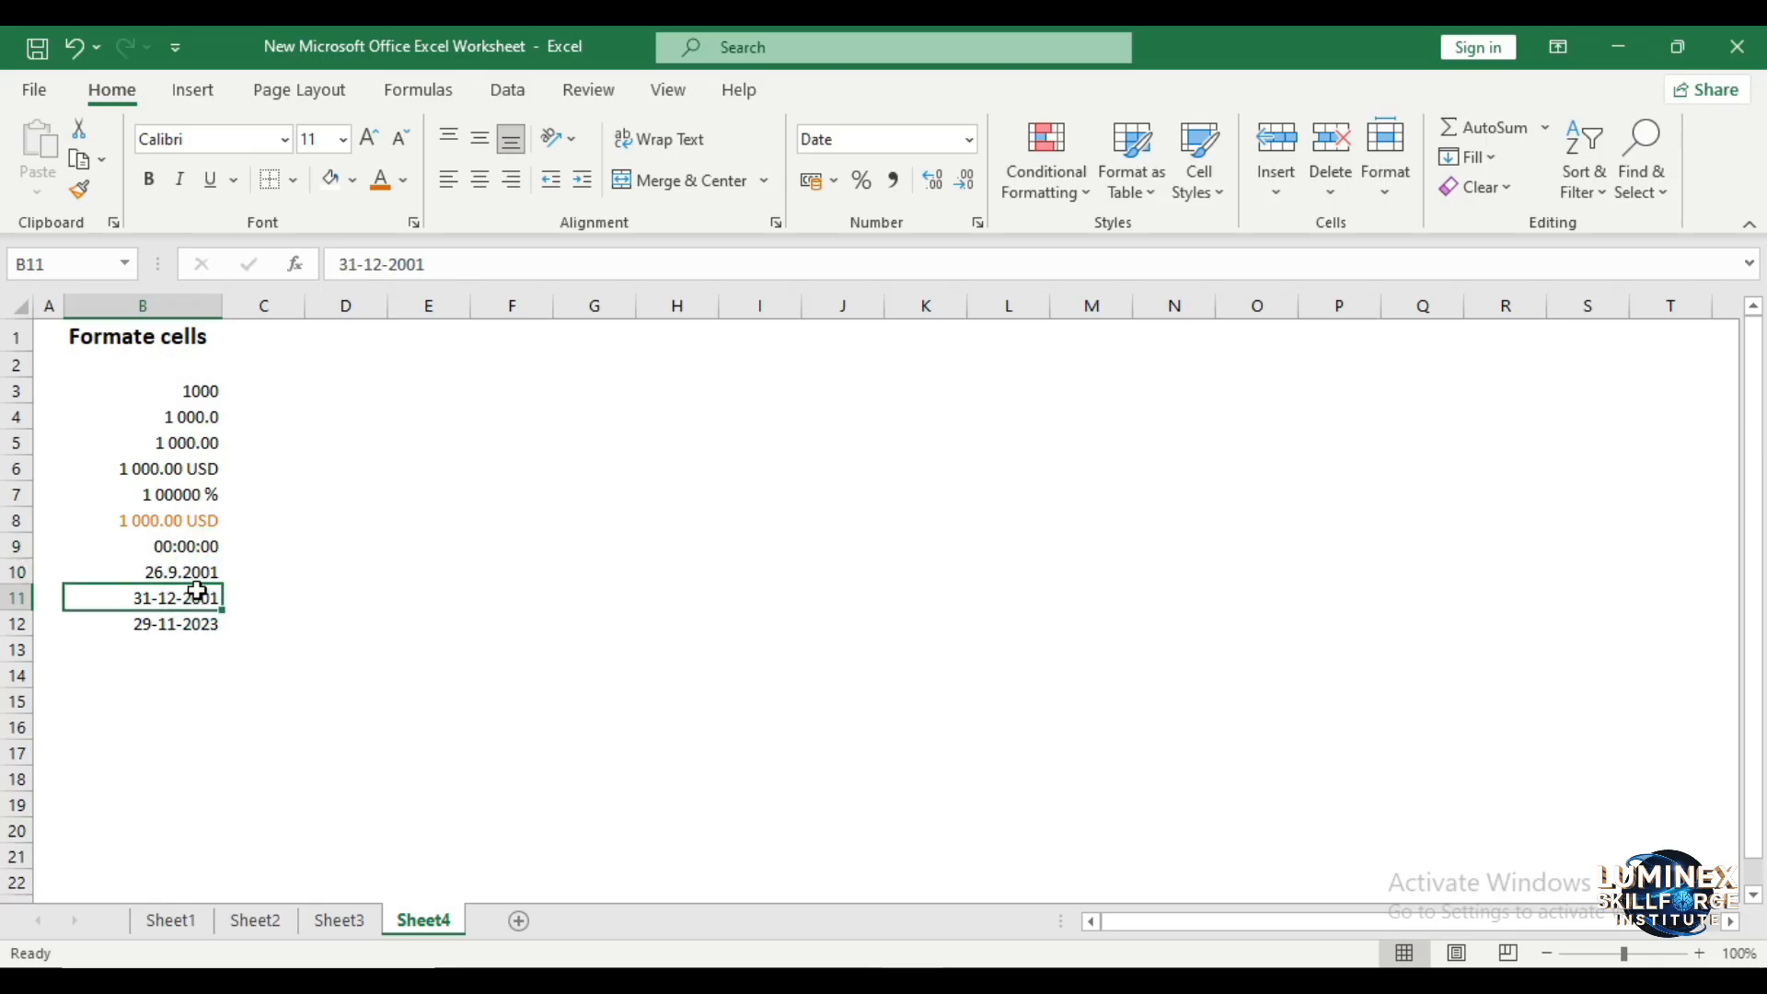
pyautogui.click(190, 520)
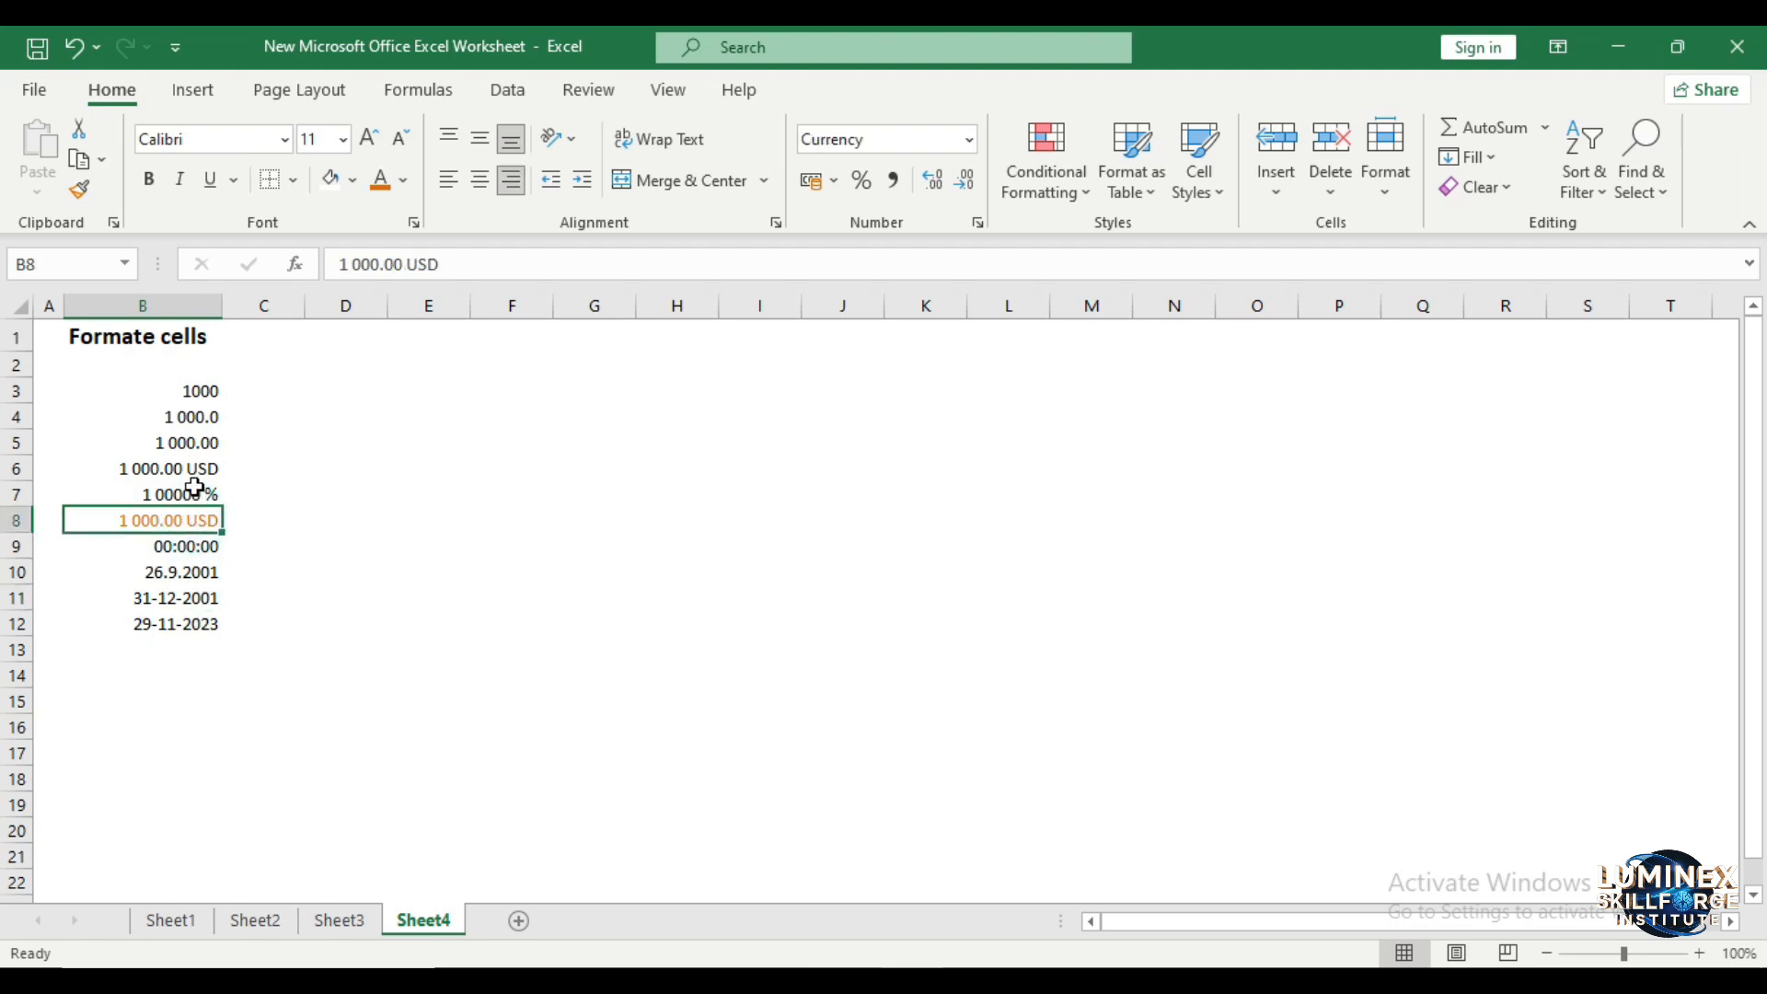
pyautogui.click(203, 426)
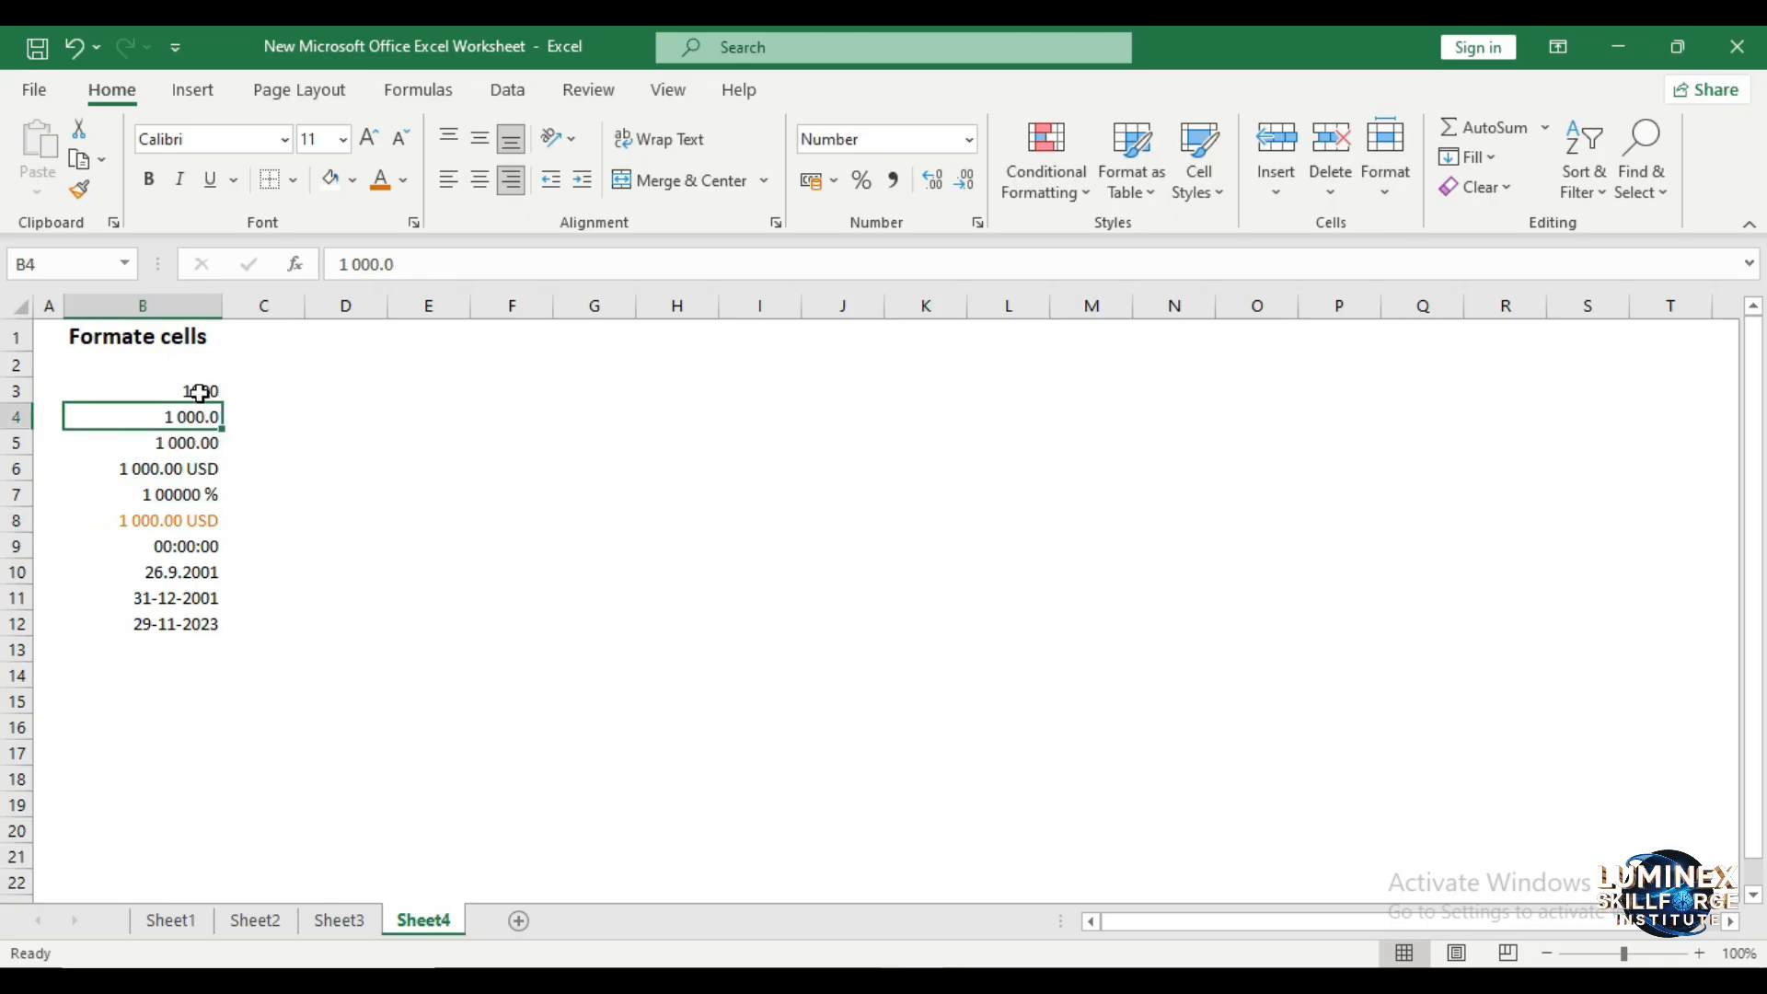
pyautogui.click(199, 393)
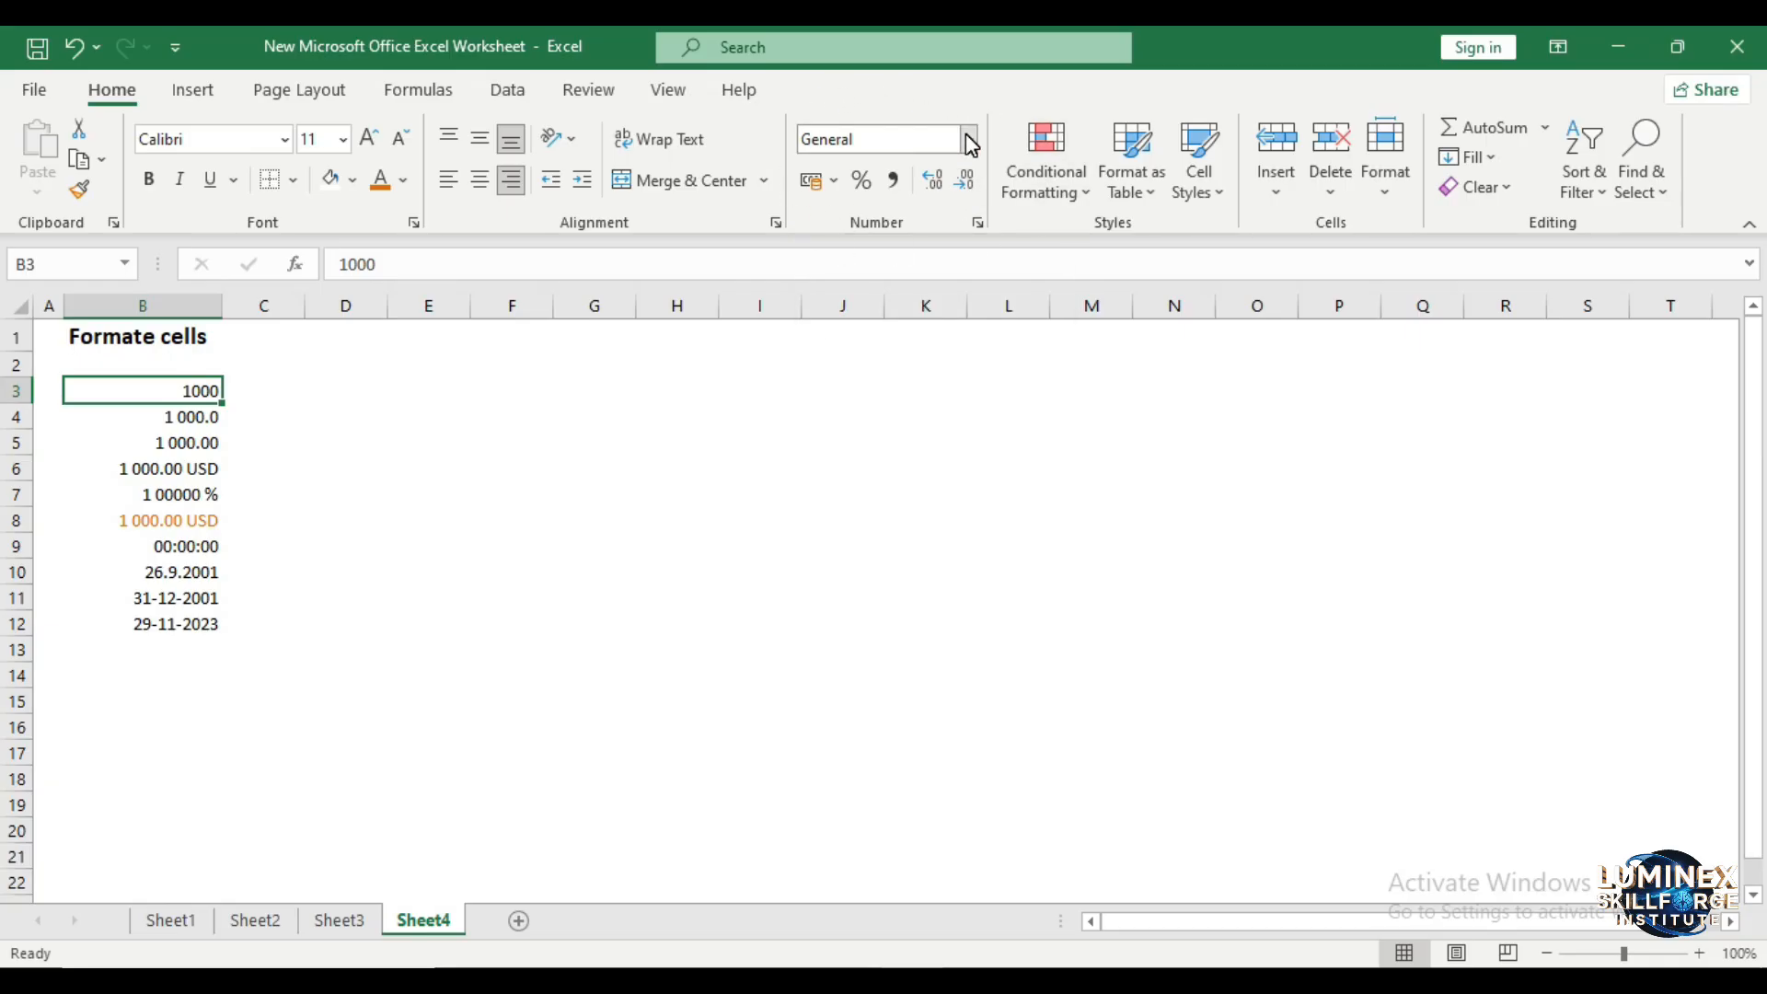
# - View the number format categories in the Format Cells dialog for cell B3 and close it without changes
pyautogui.rightClick(198, 390)
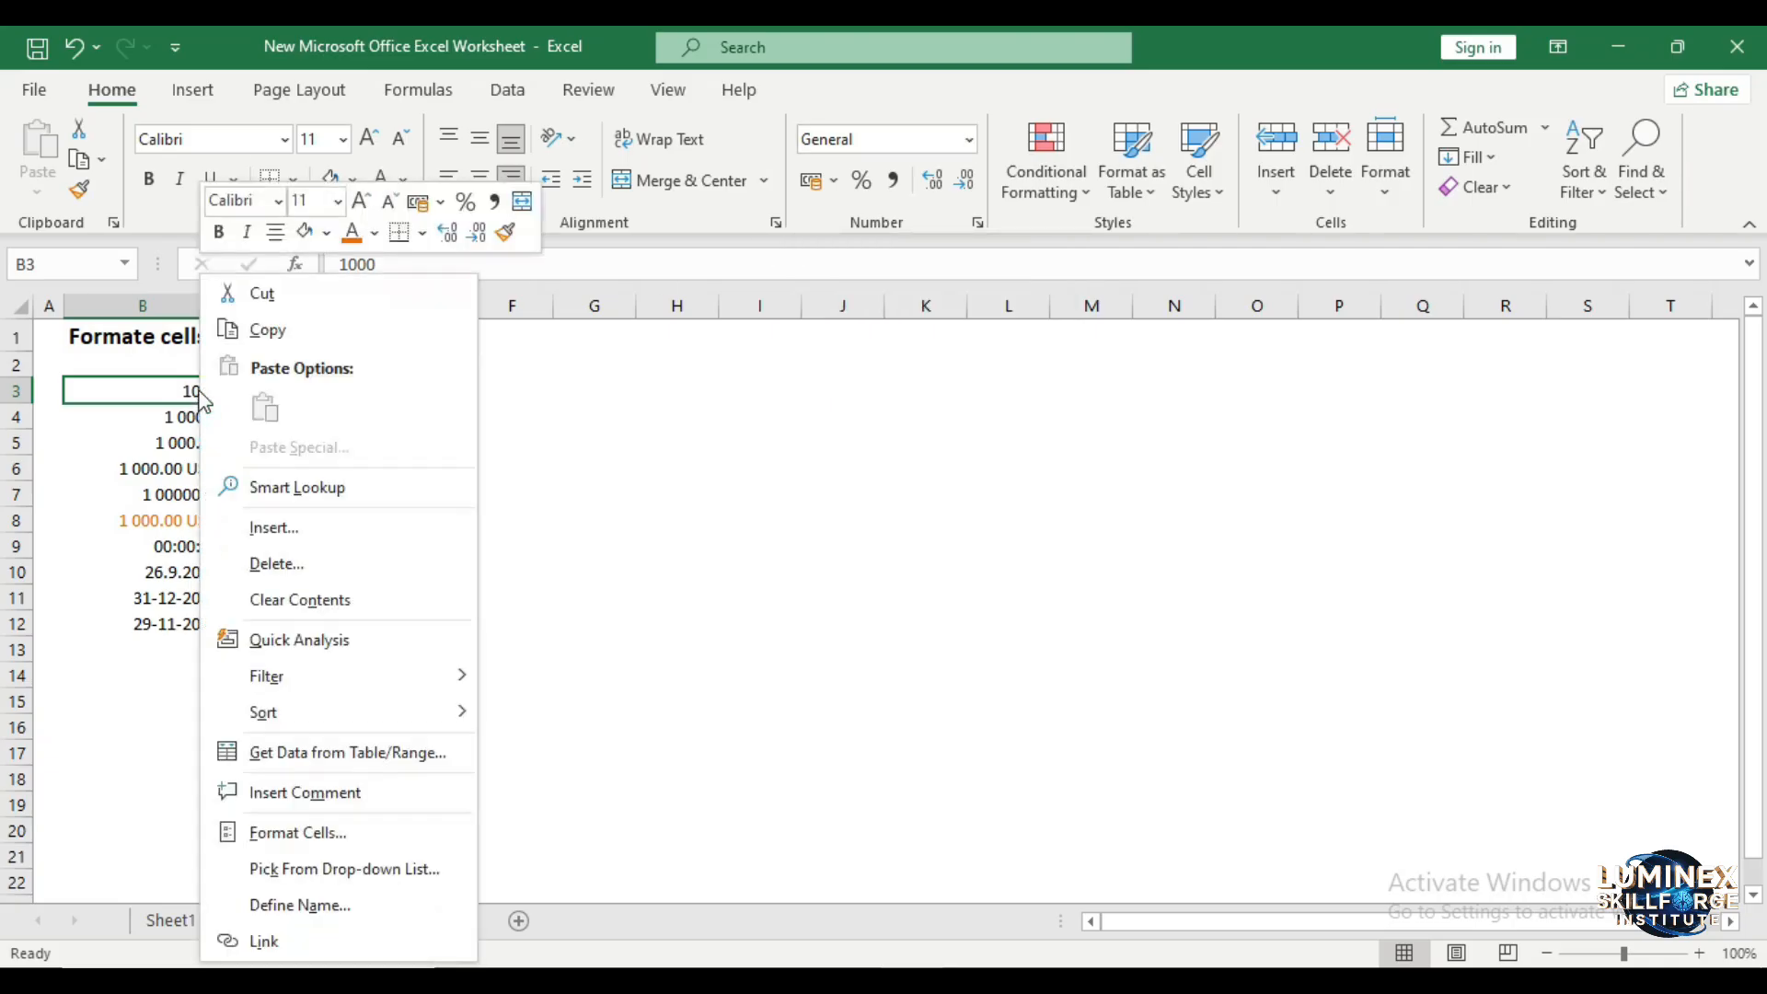
pyautogui.click(361, 835)
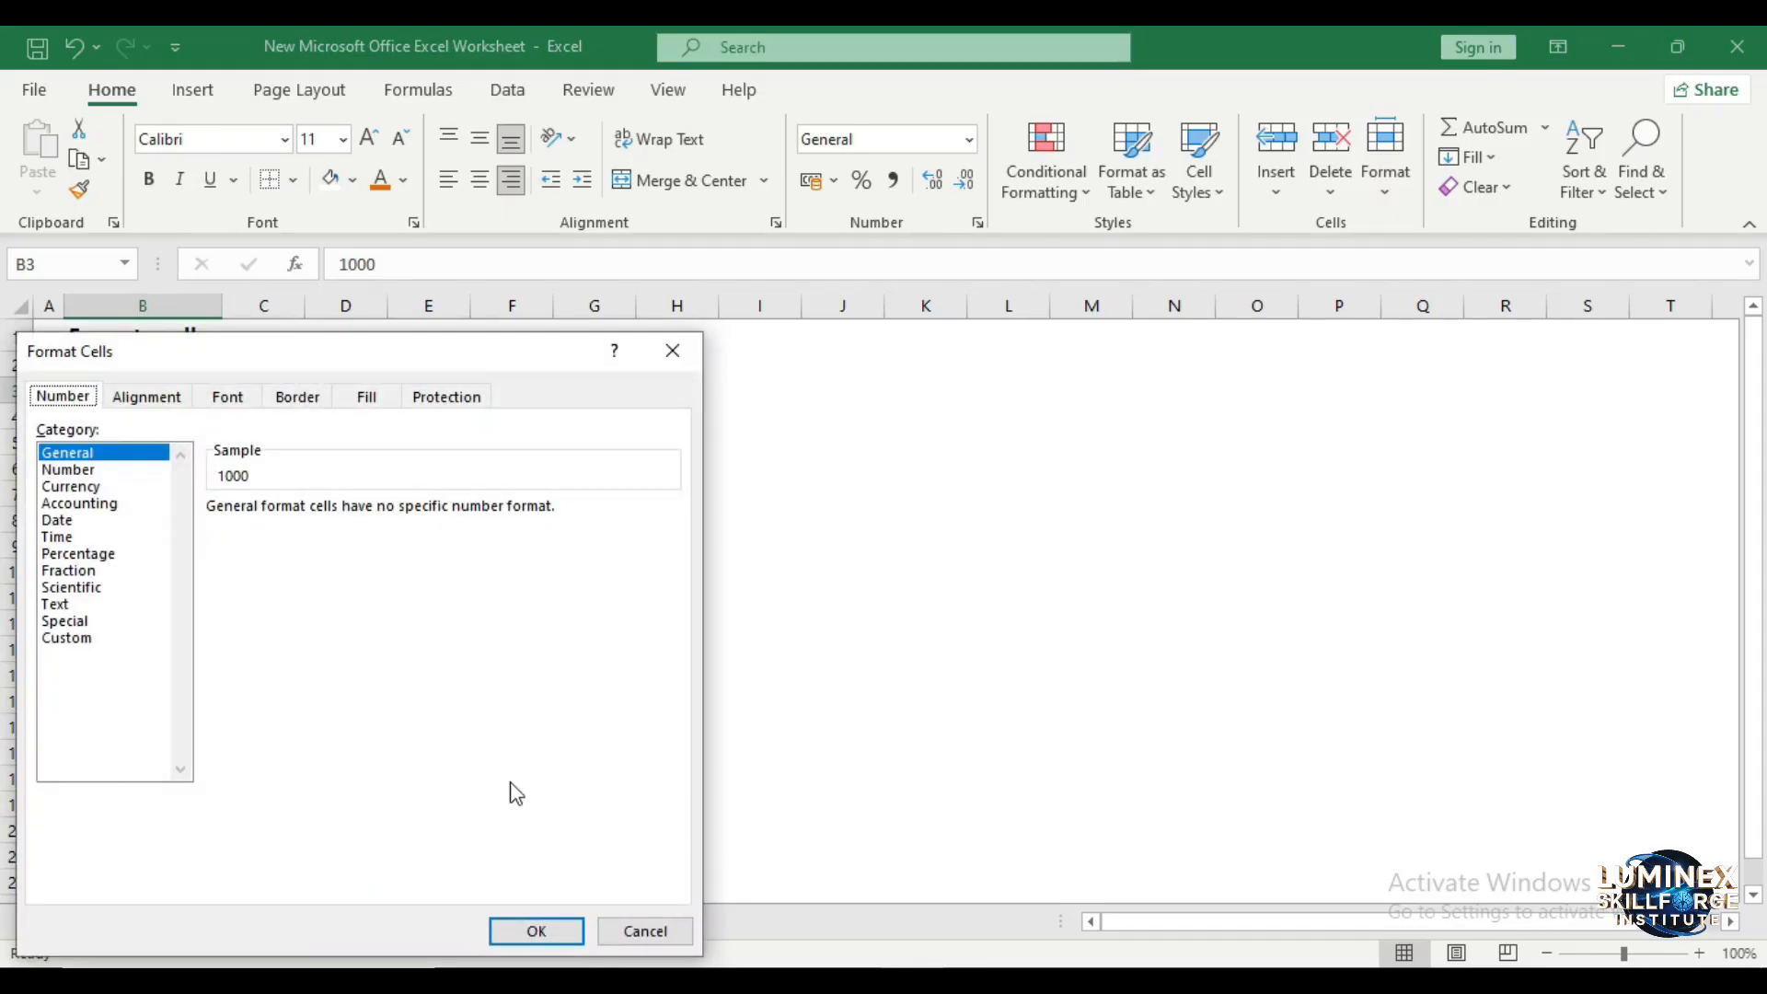
pyautogui.click(686, 343)
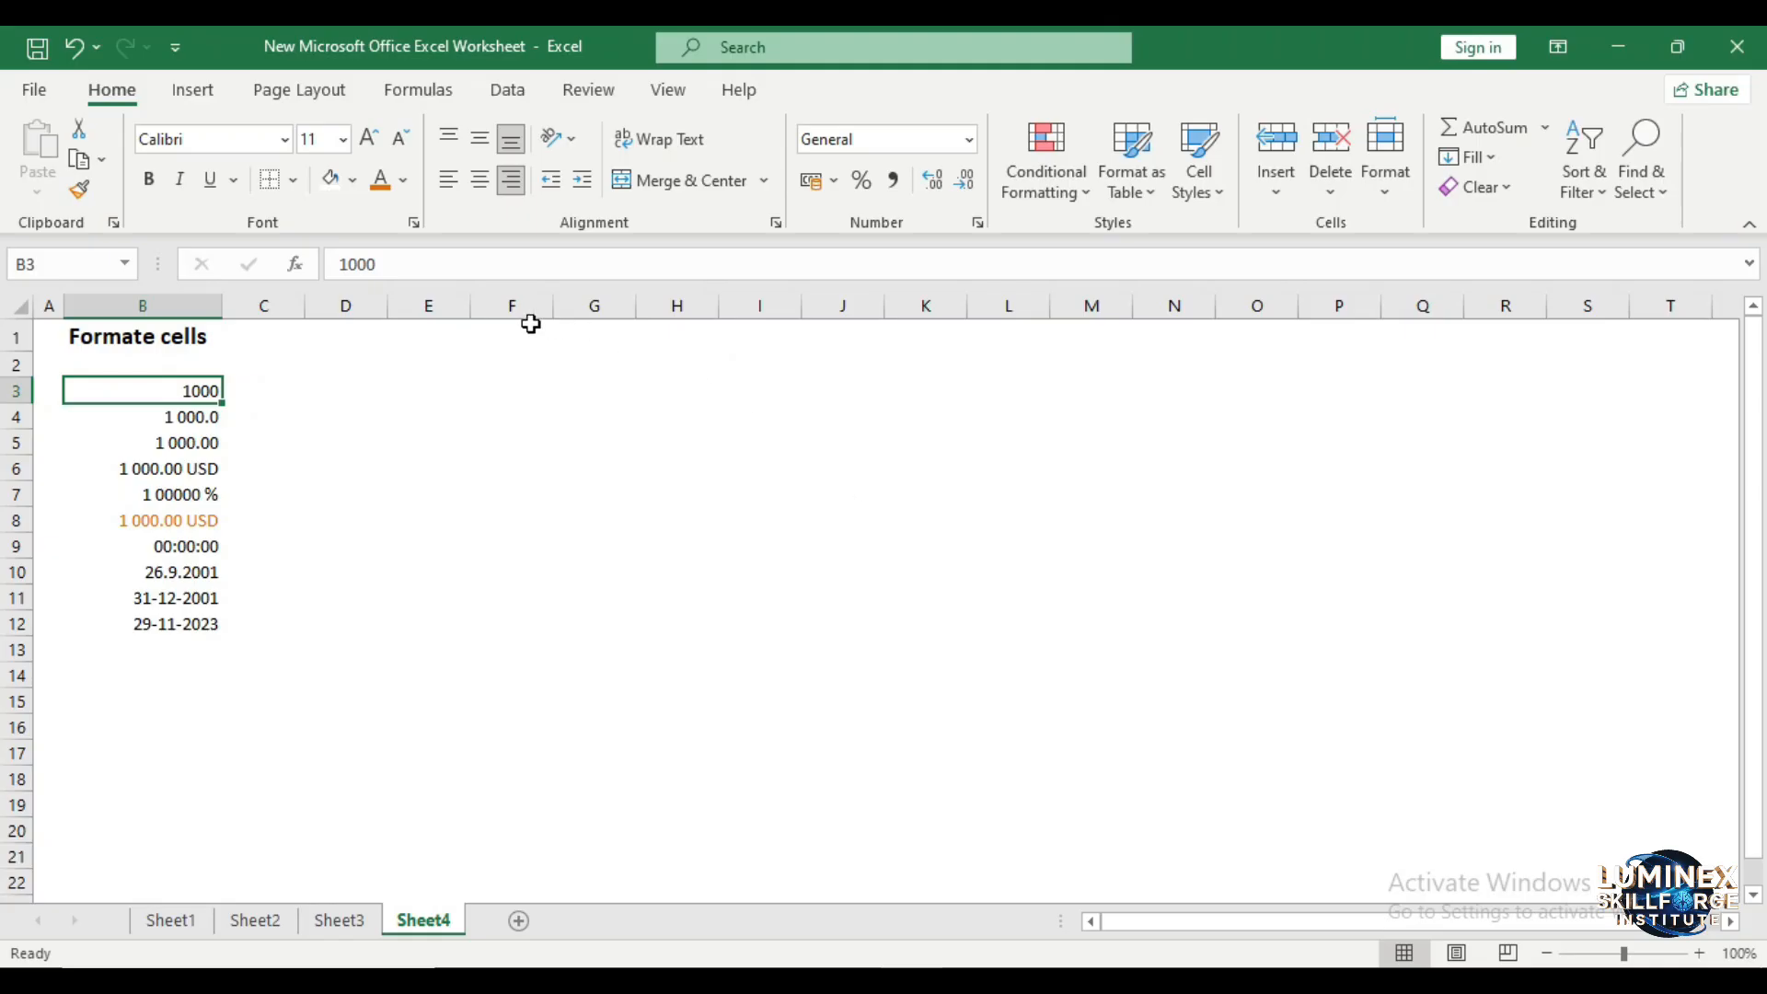
pyautogui.press('Down')
pyautogui.press('Down')
pyautogui.press('Down')
pyautogui.press('Down')
pyautogui.press('Down')
pyautogui.press('Up')
pyautogui.press('Up')
pyautogui.press('Up')
pyautogui.press('Up')
pyautogui.press('Up')
pyautogui.press('Up')
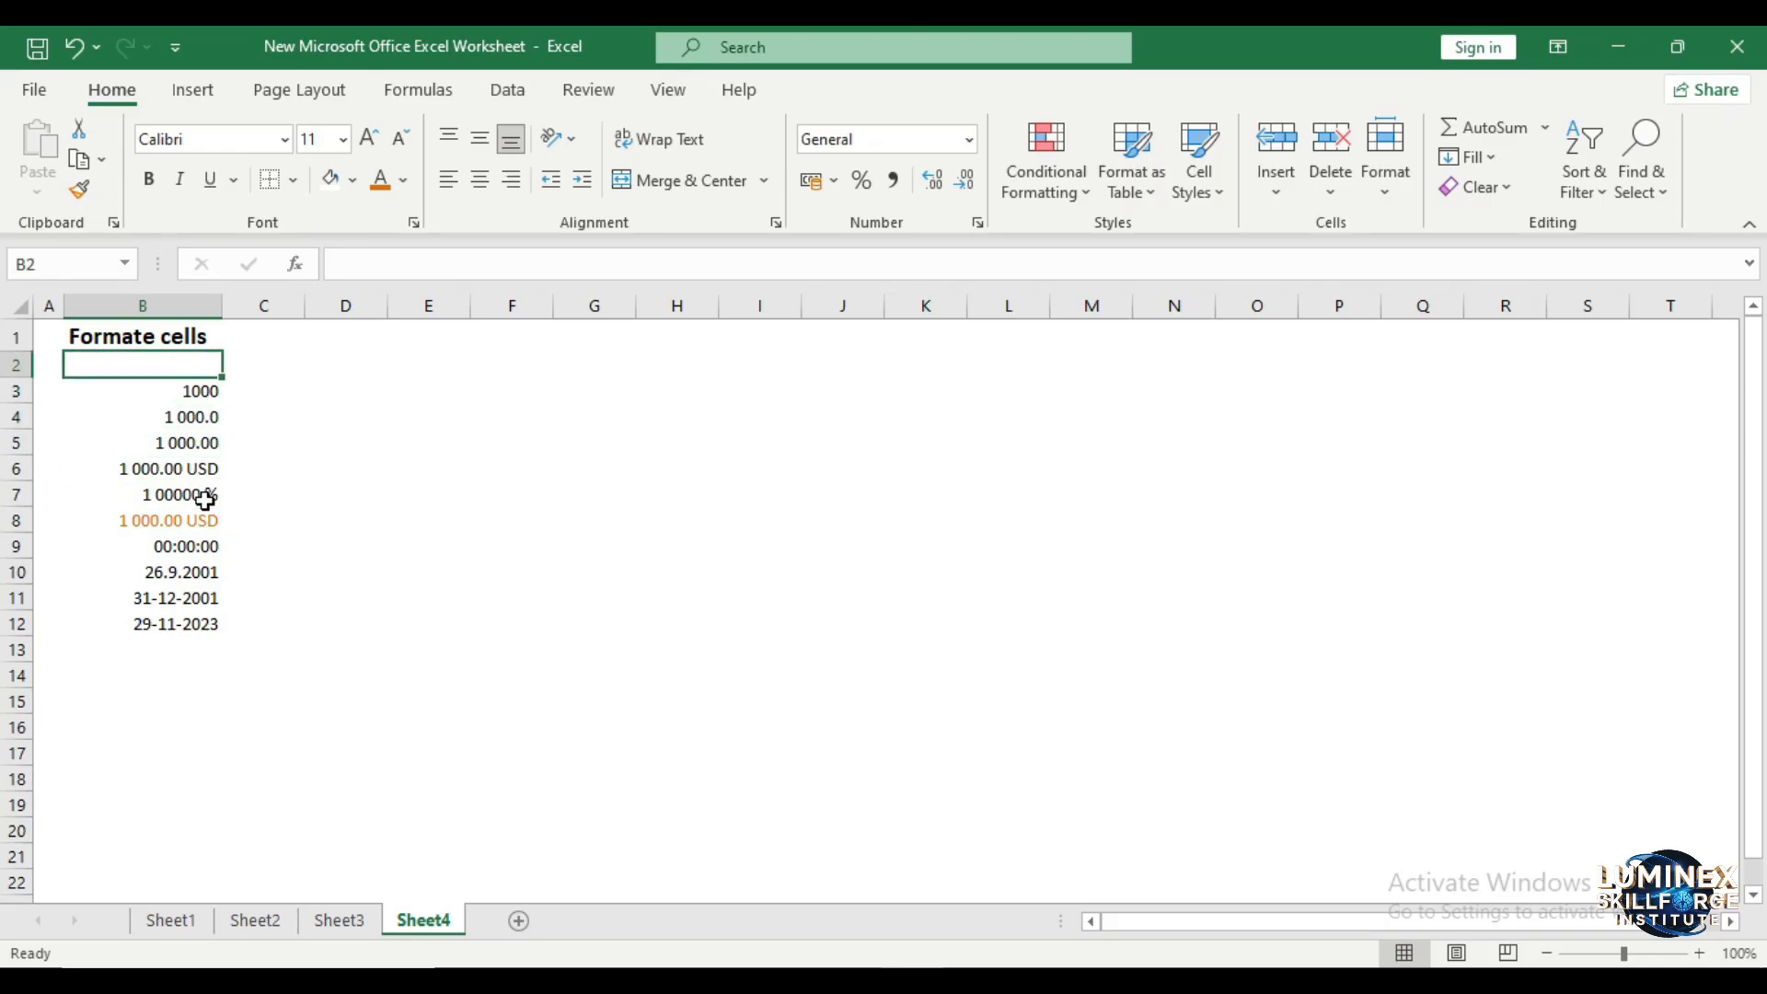
# - Apply the Number format to the value in cell B3
pyautogui.press('Down')
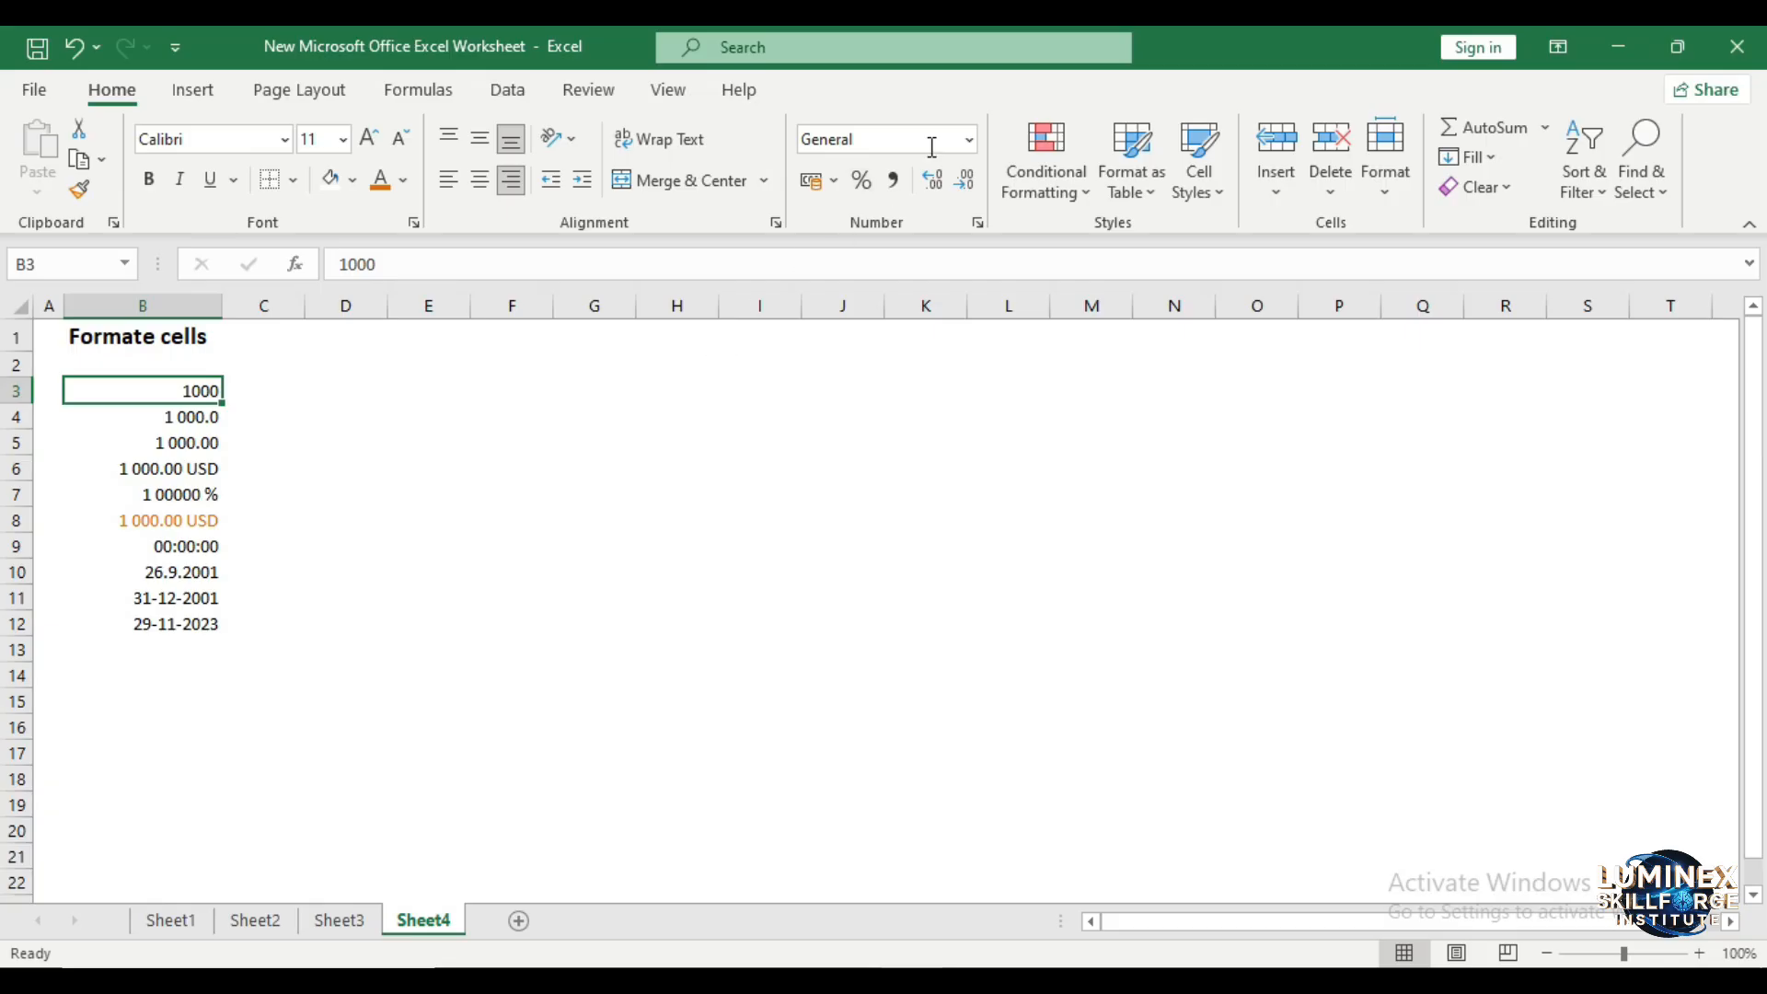
pyautogui.click(967, 140)
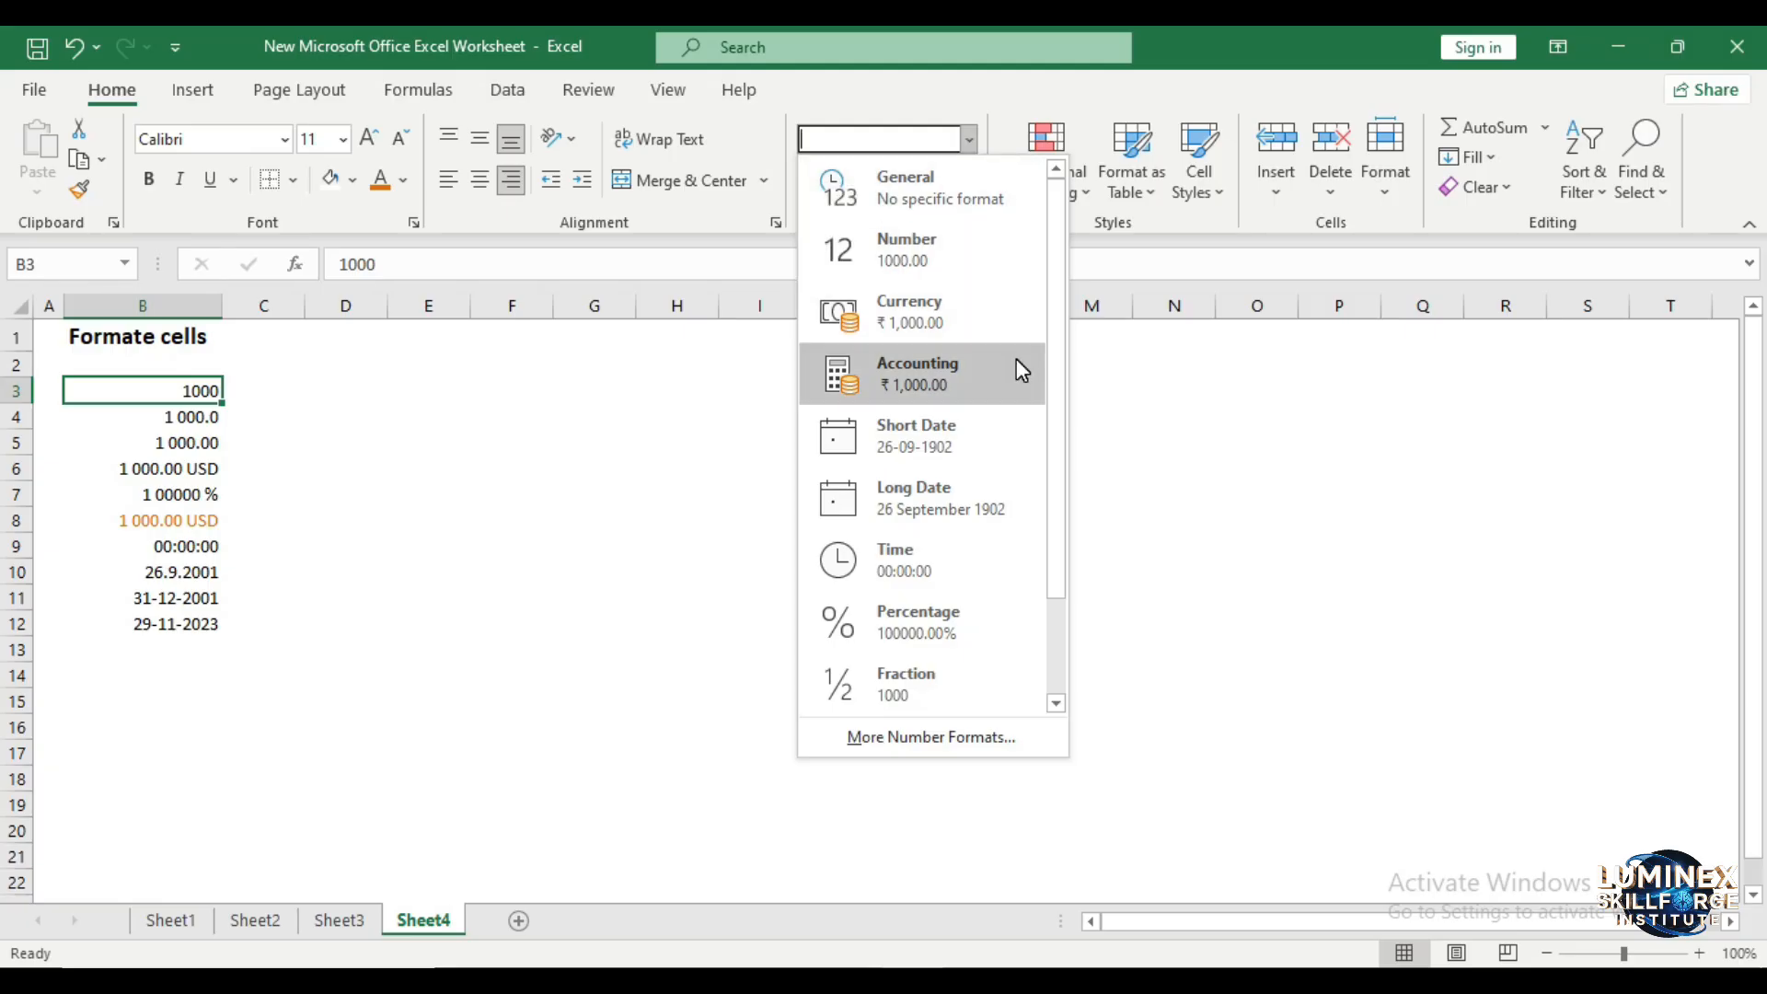
pyautogui.click(985, 277)
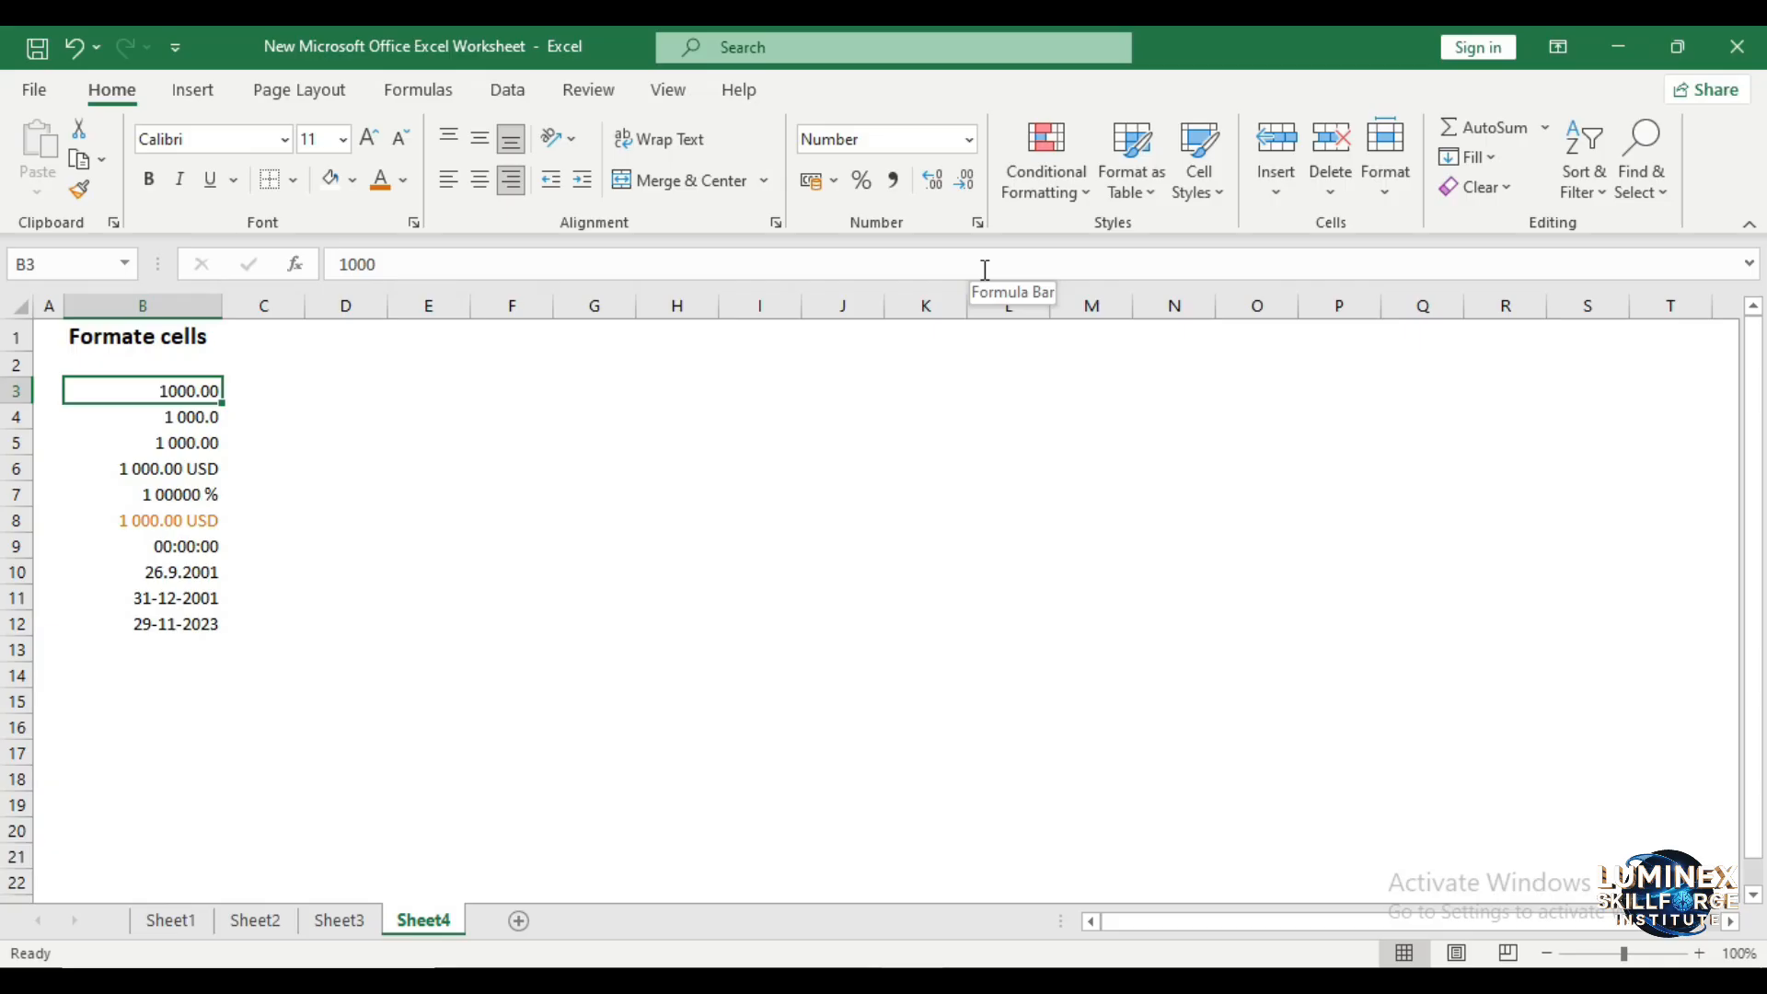
# - Add two decimal places to cell B3 and remove them again
pyautogui.click(940, 193)
pyautogui.click(941, 195)
pyautogui.click(964, 186)
pyautogui.click(964, 187)
pyautogui.click(206, 414)
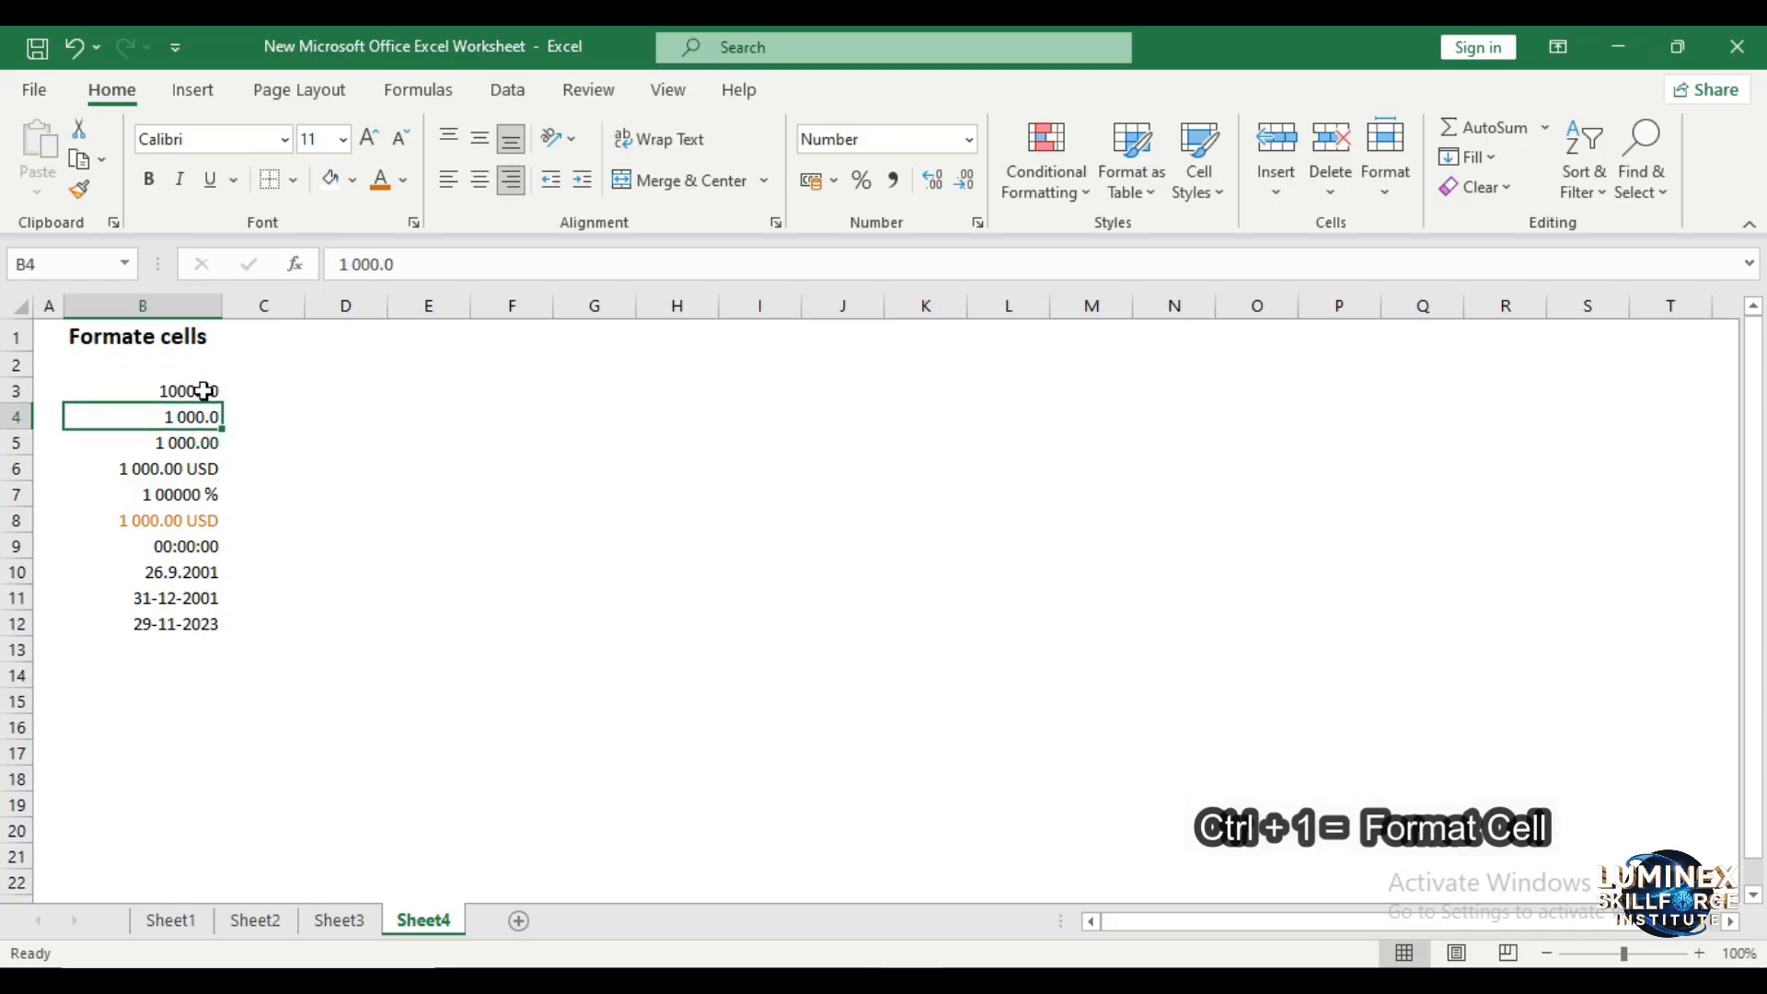
# - In the Format Cells dialog, give cell B3 the 1000 separator and 3 decimal places
pyautogui.click(201, 391)
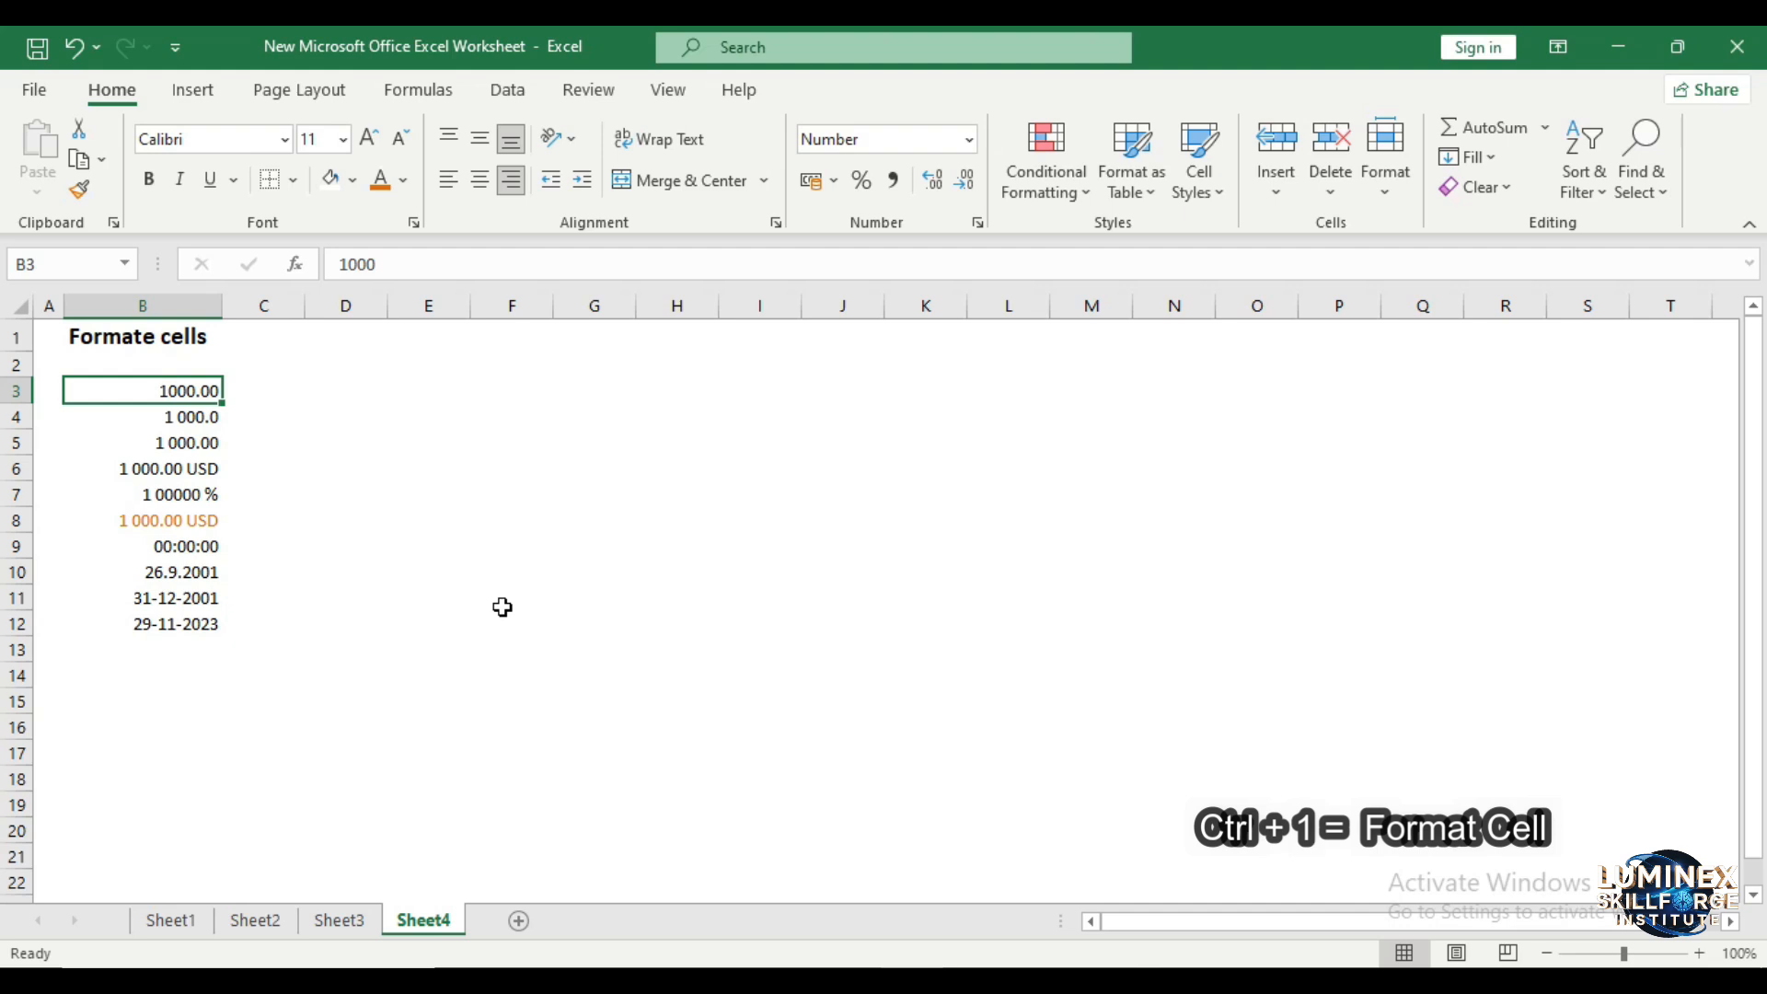
pyautogui.hotkey('ctrl', '1')
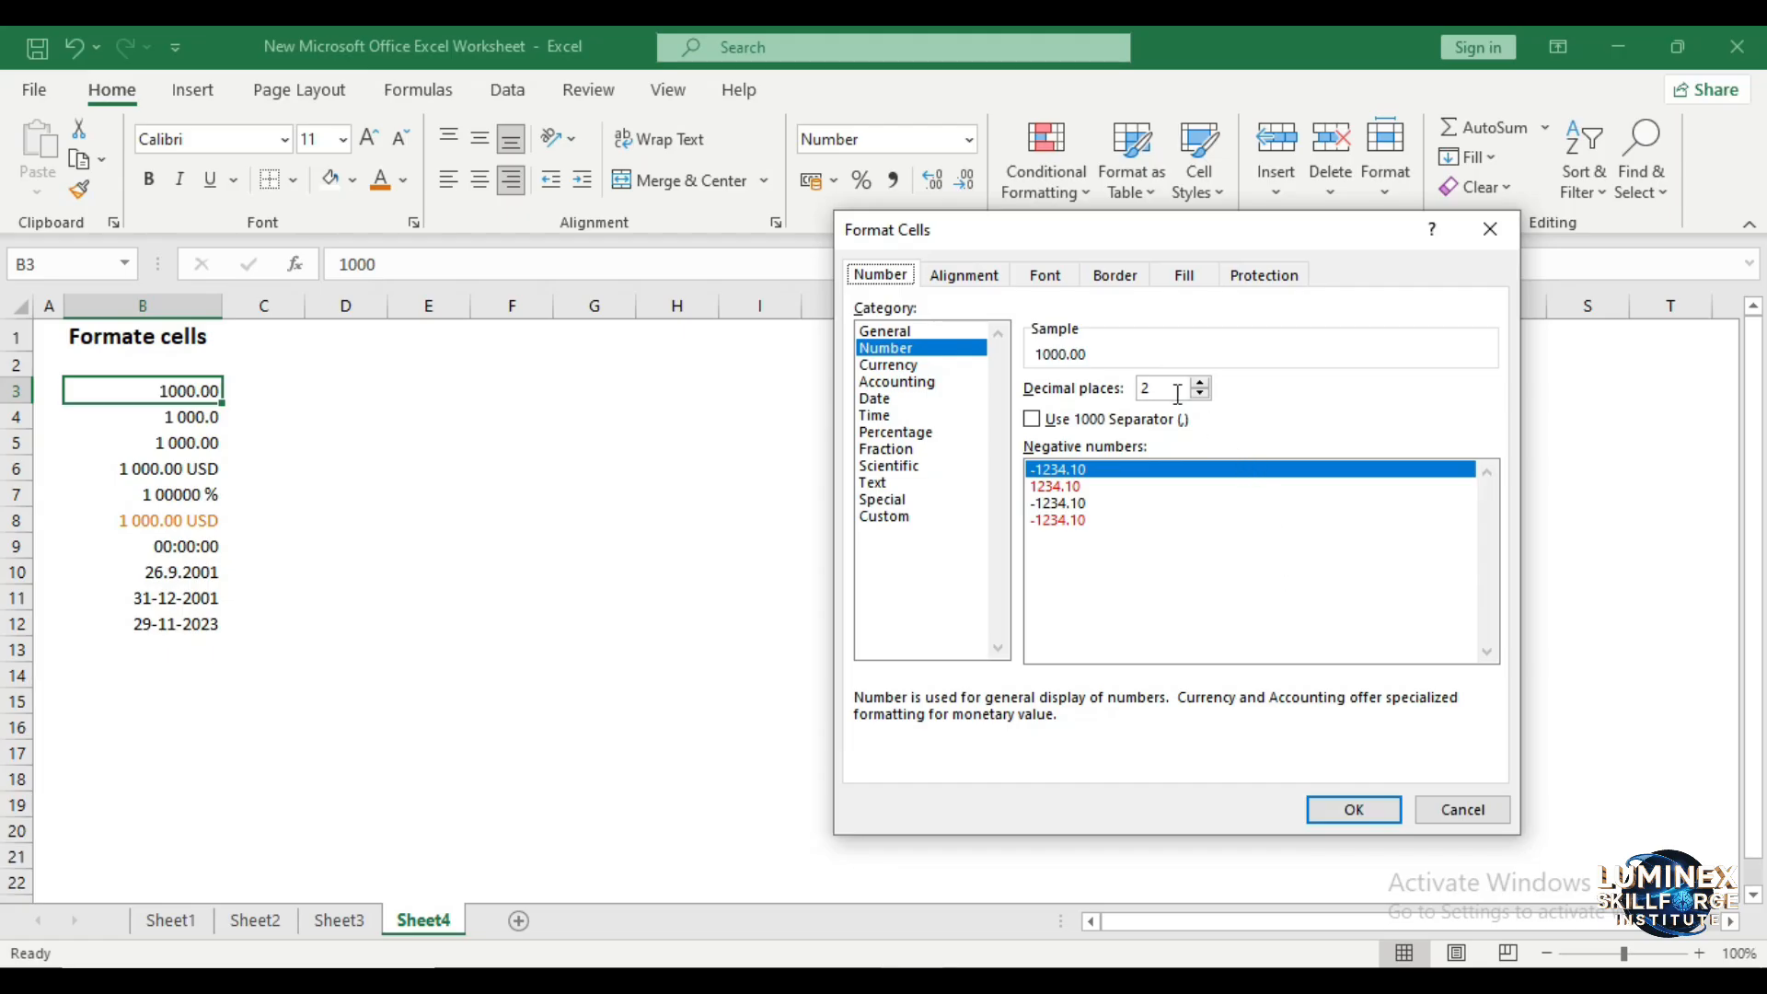
pyautogui.click(1035, 423)
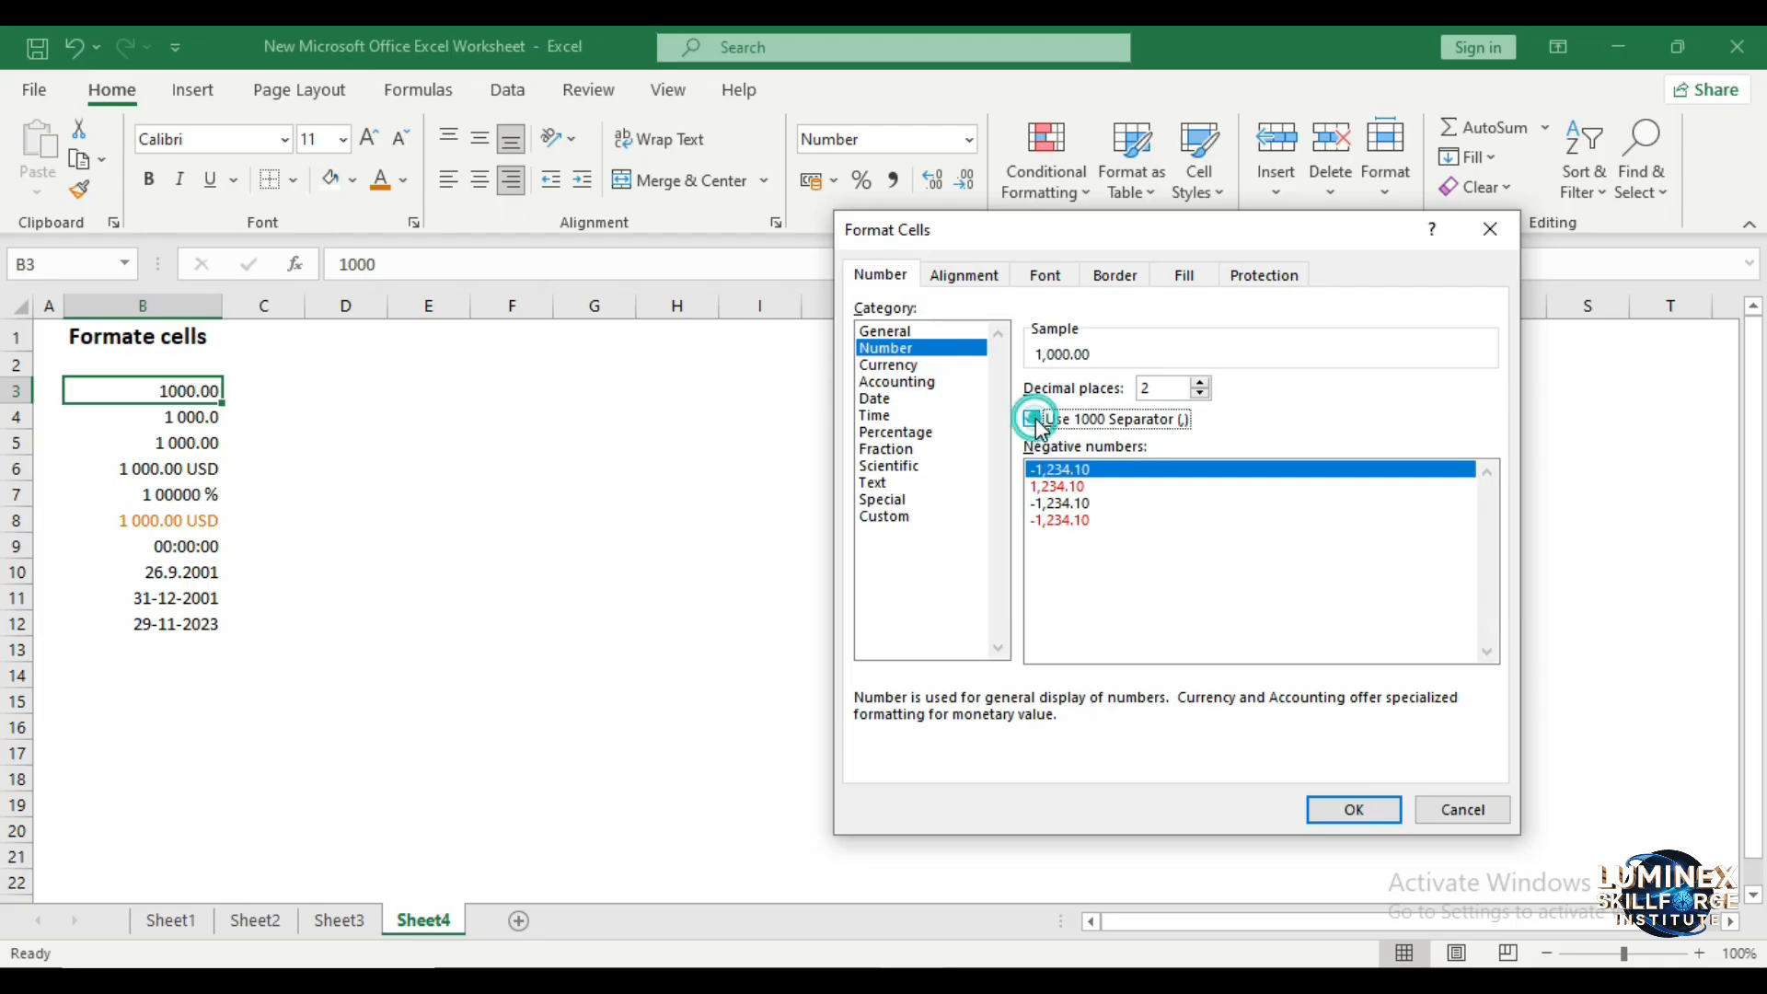
pyautogui.click(1200, 383)
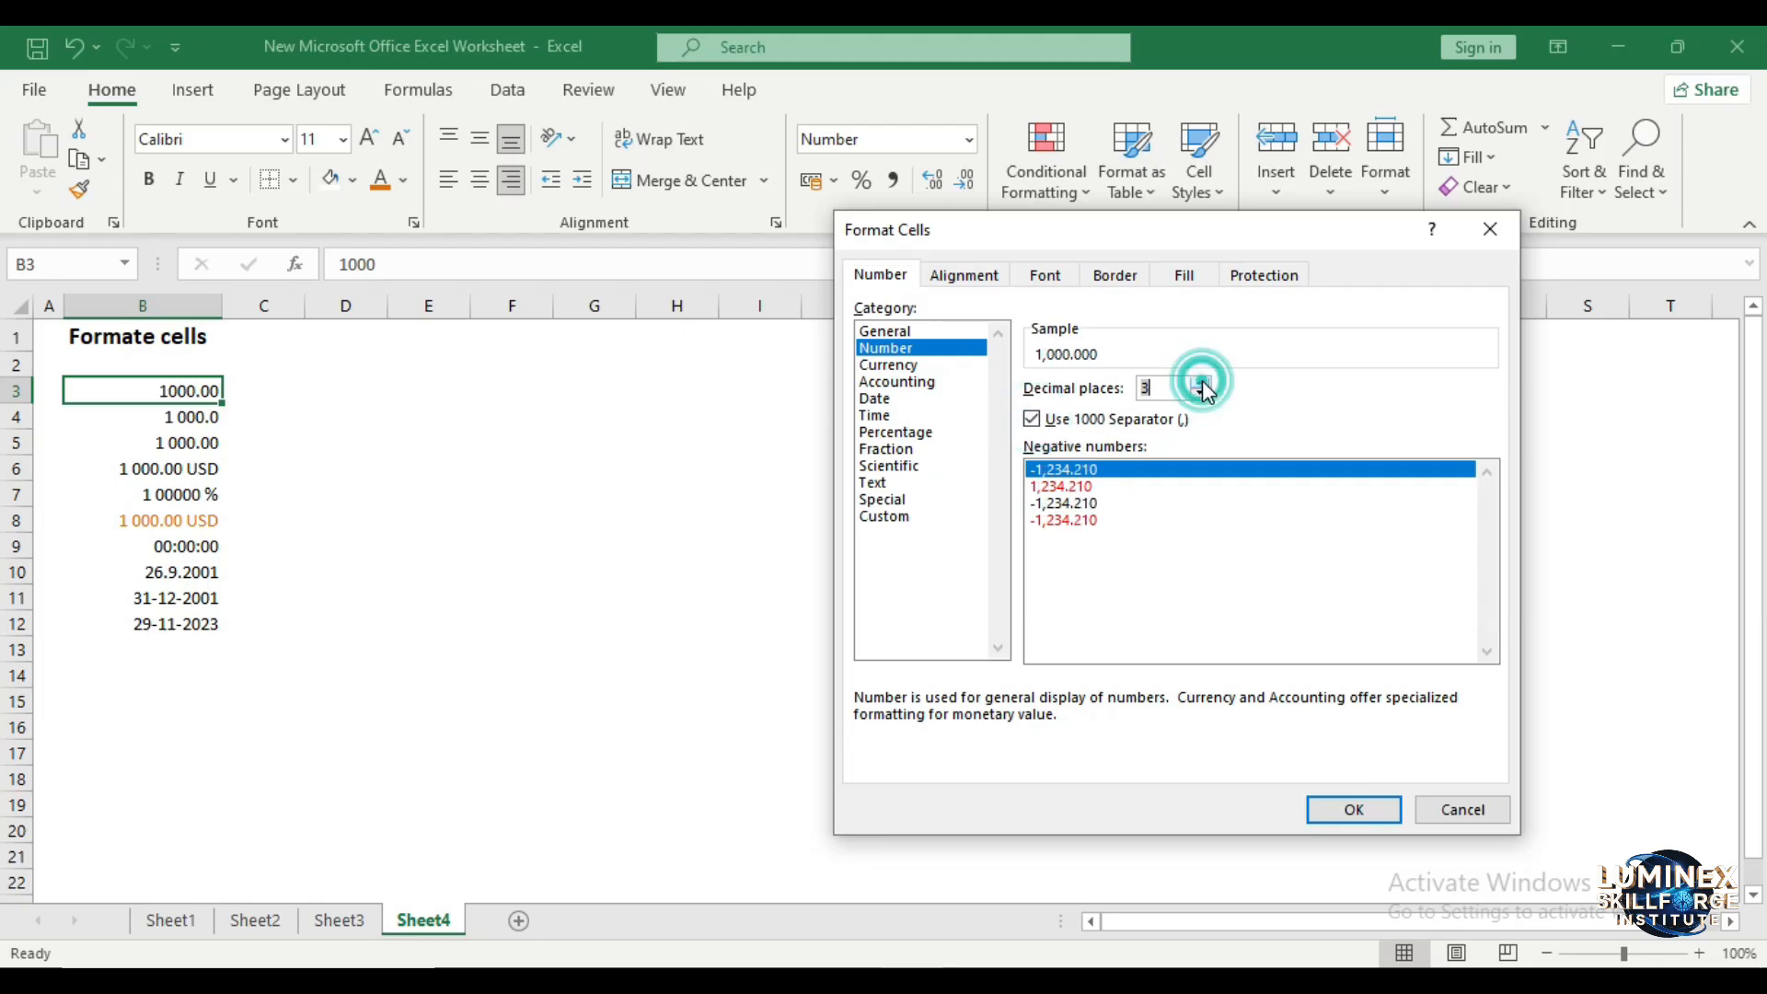
pyautogui.click(1332, 809)
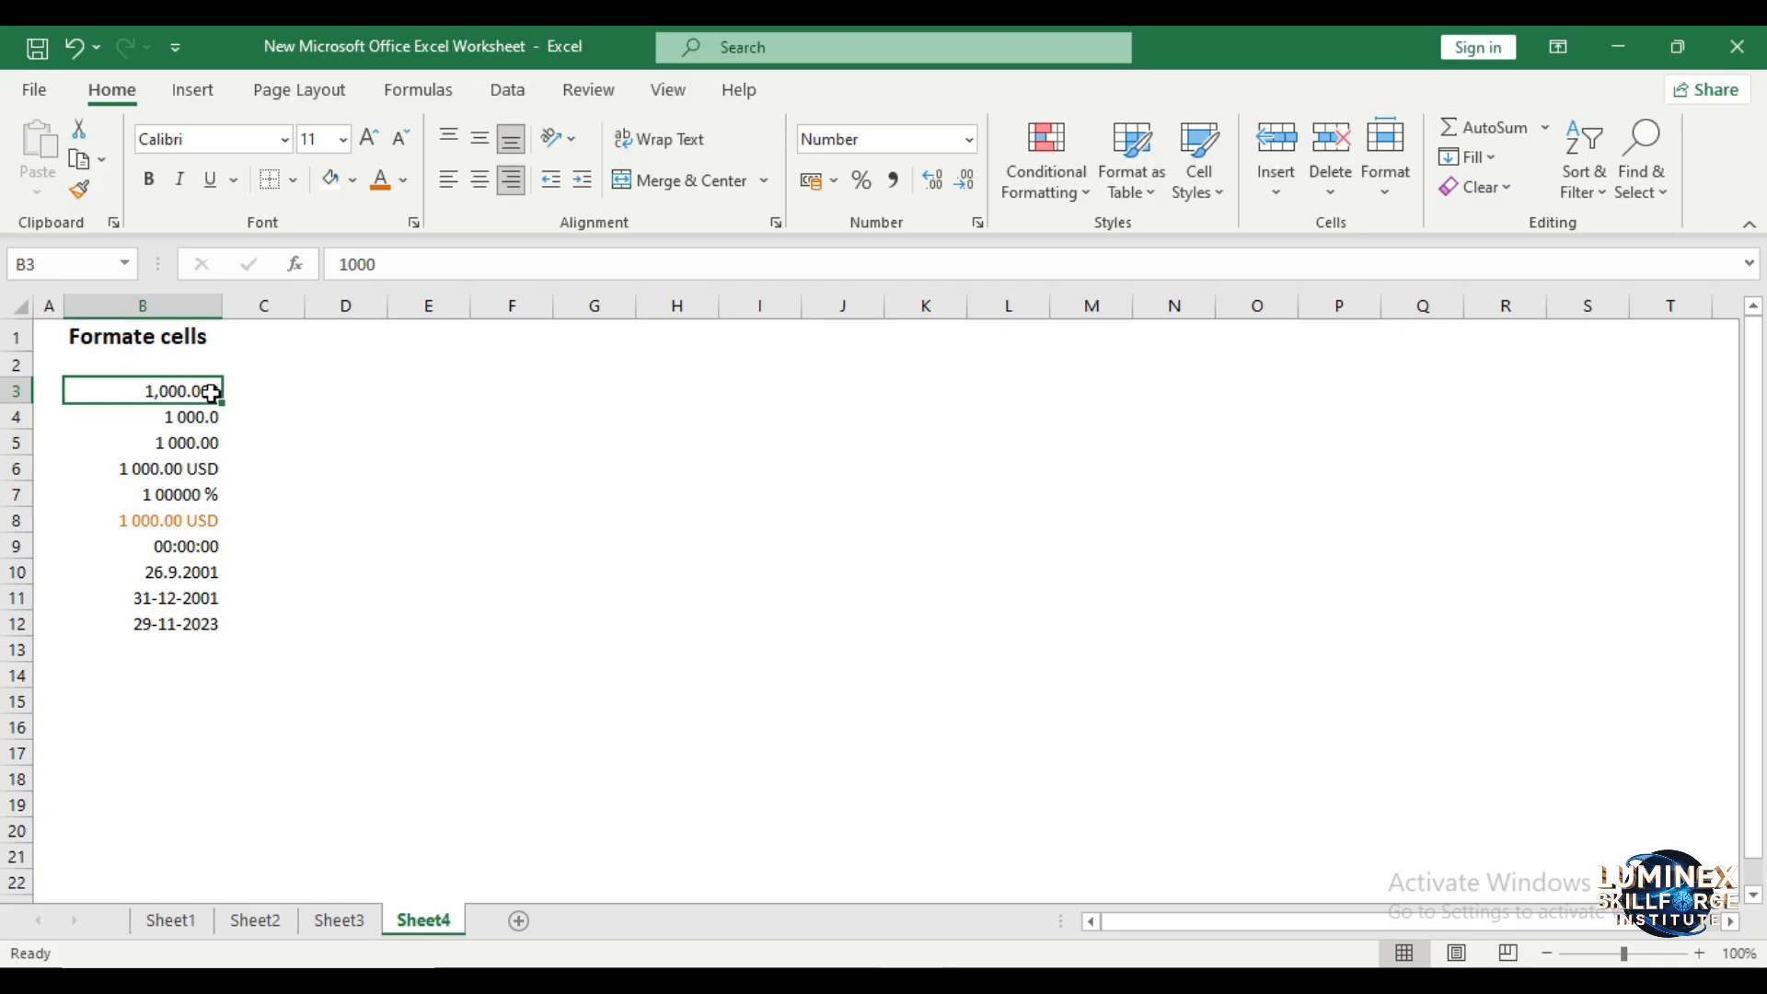
# - Reduce cell B3 to two decimal places
pyautogui.click(1109, 645)
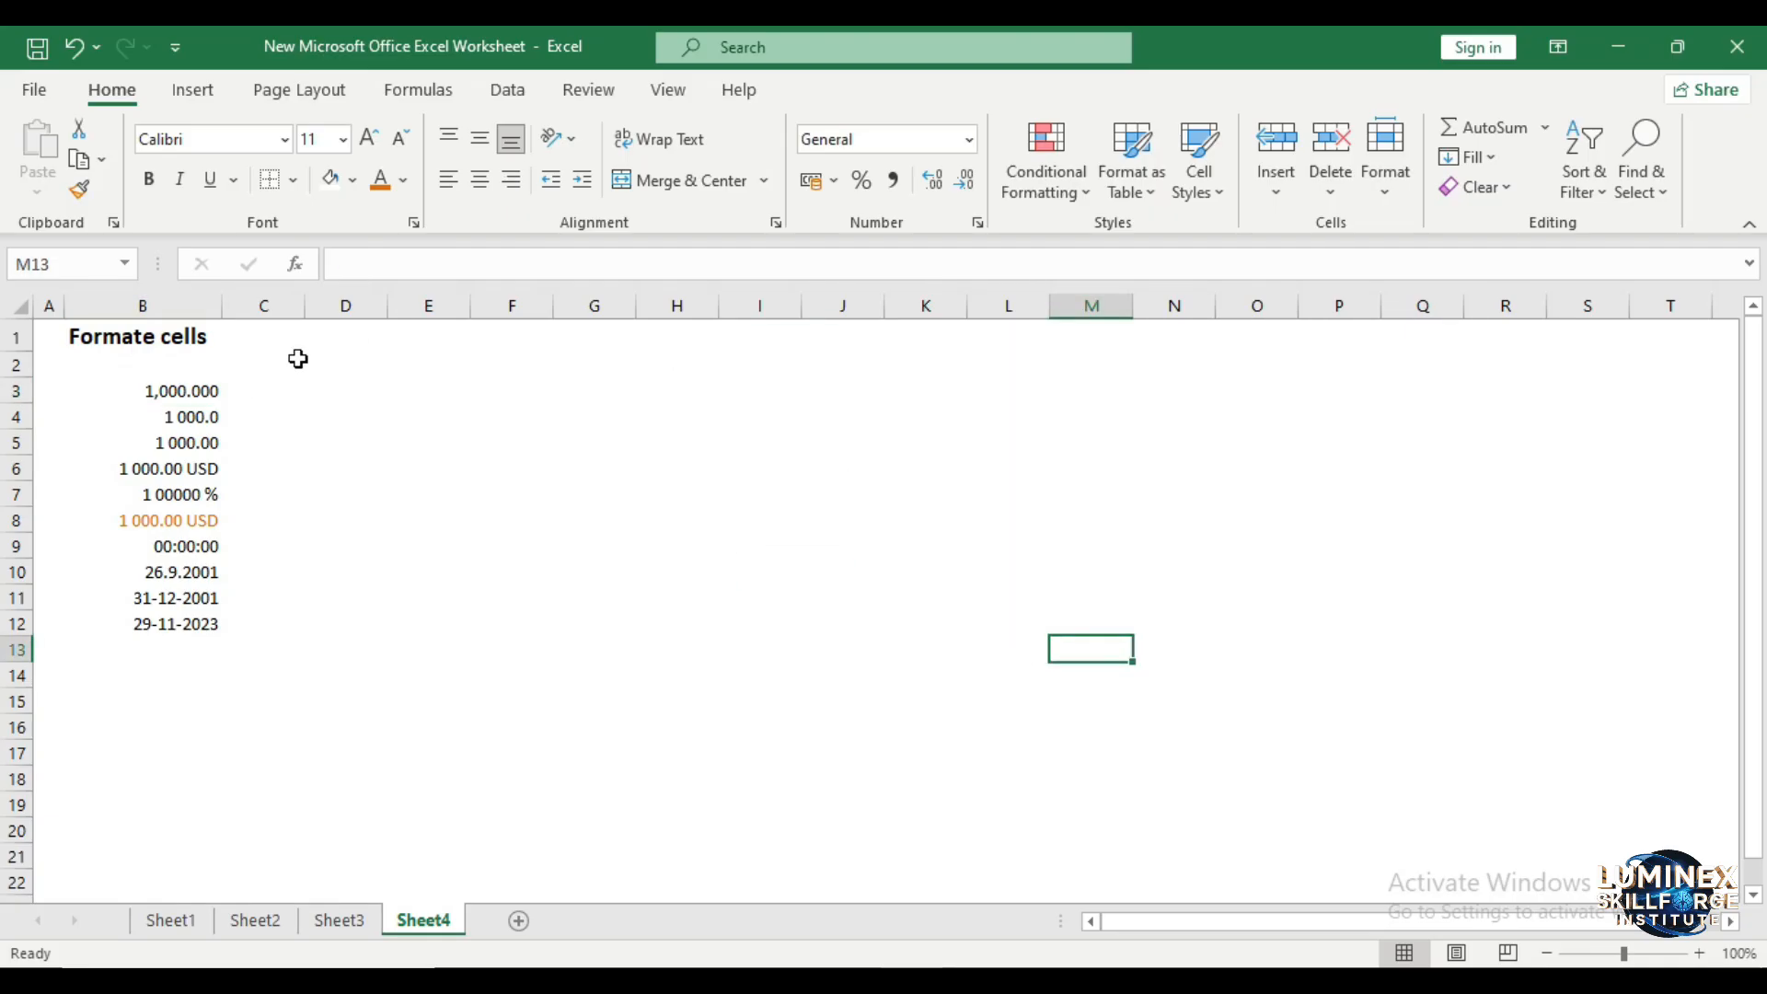
pyautogui.click(183, 388)
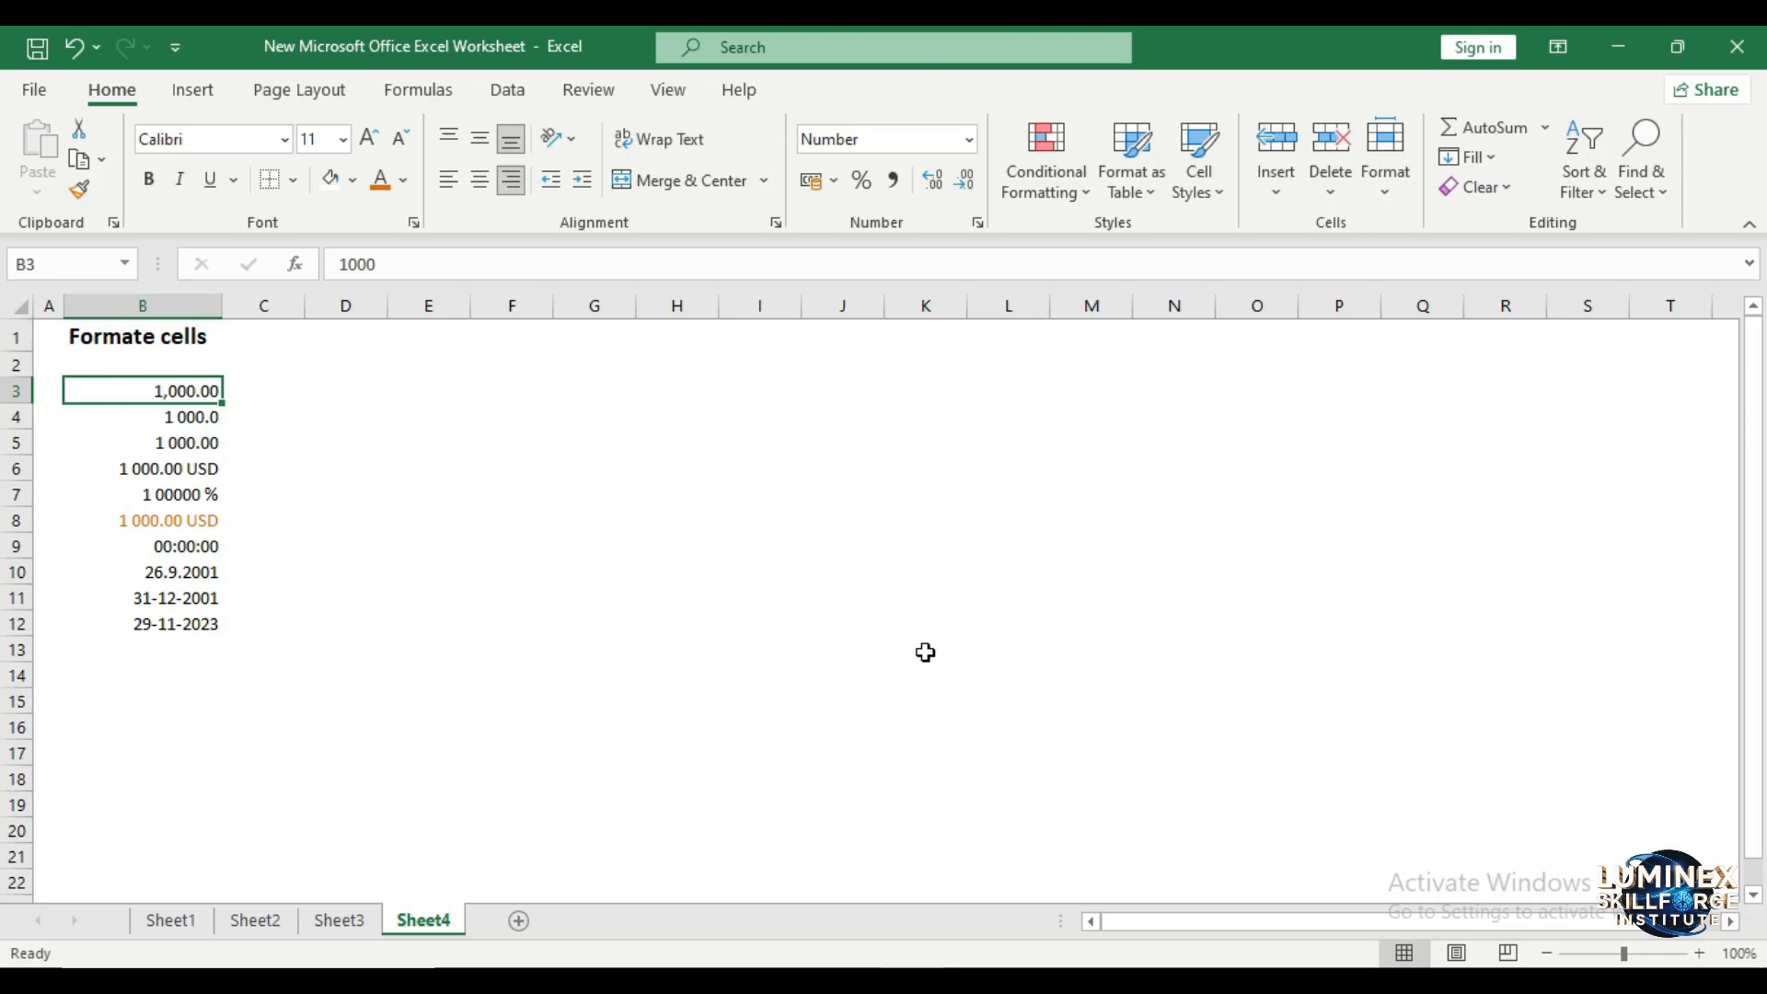
# - Apply the Currency format with the ₹ symbol and 2 decimal places to cell B5 through the Format Cells dialog
pyautogui.click(203, 426)
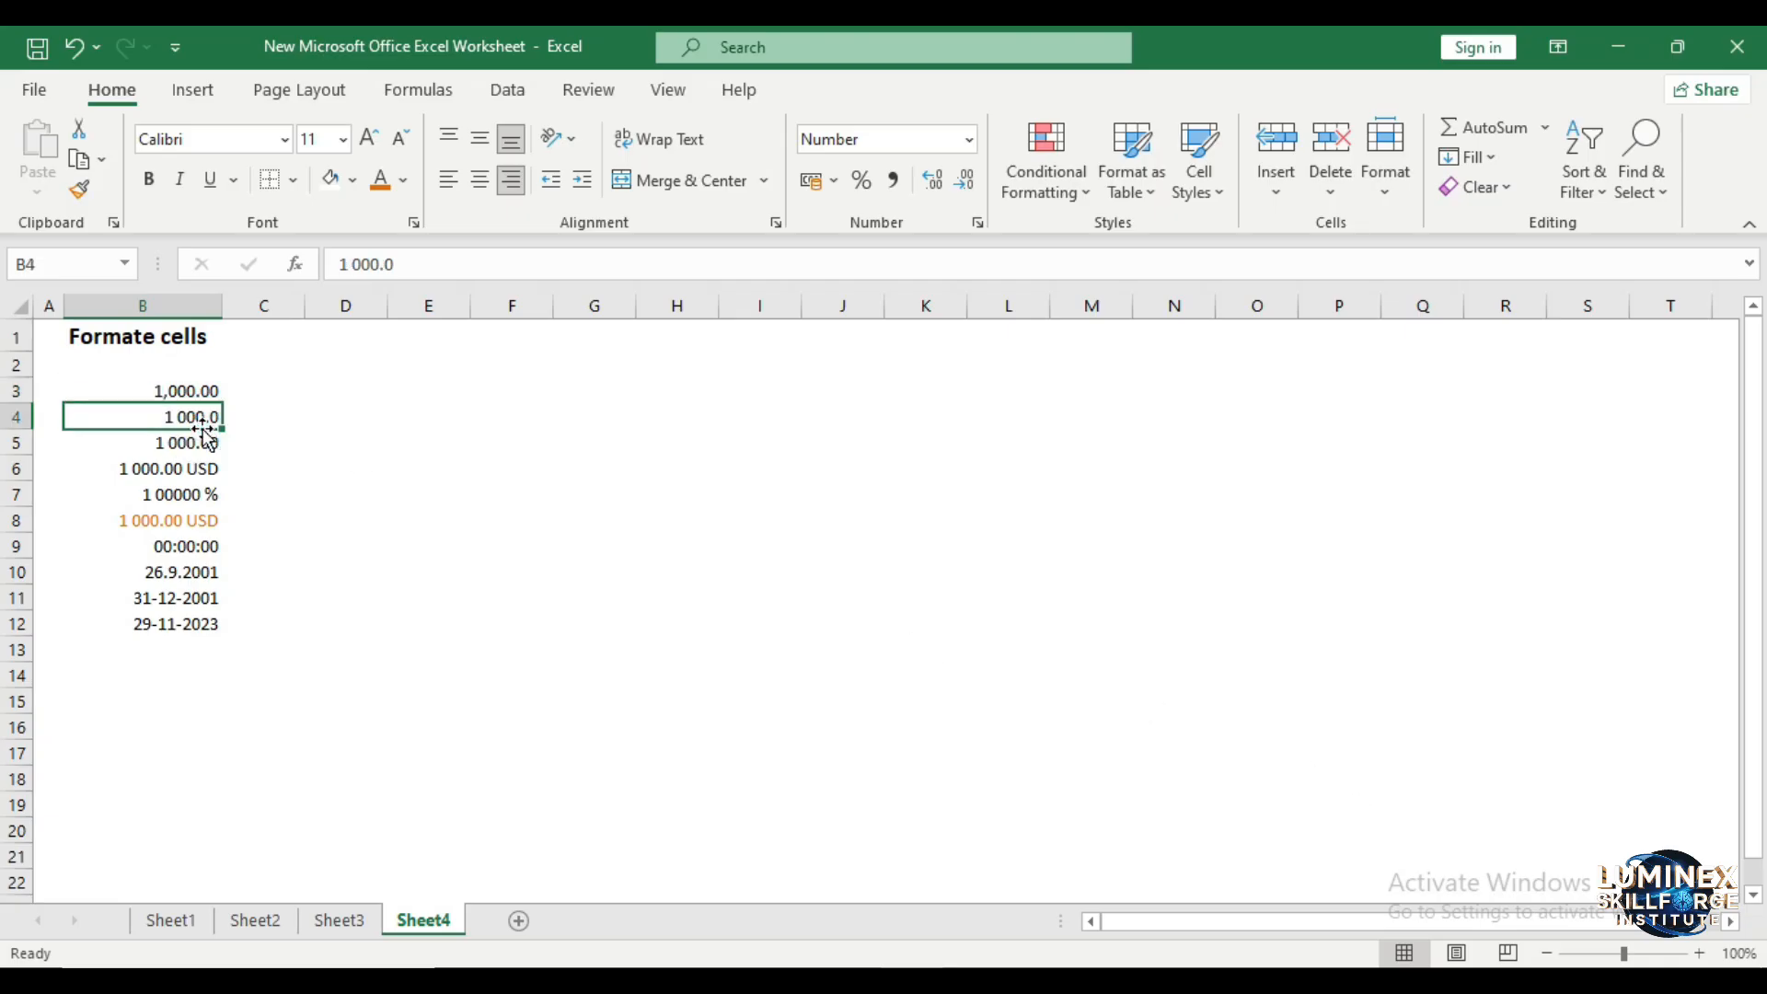
pyautogui.click(187, 449)
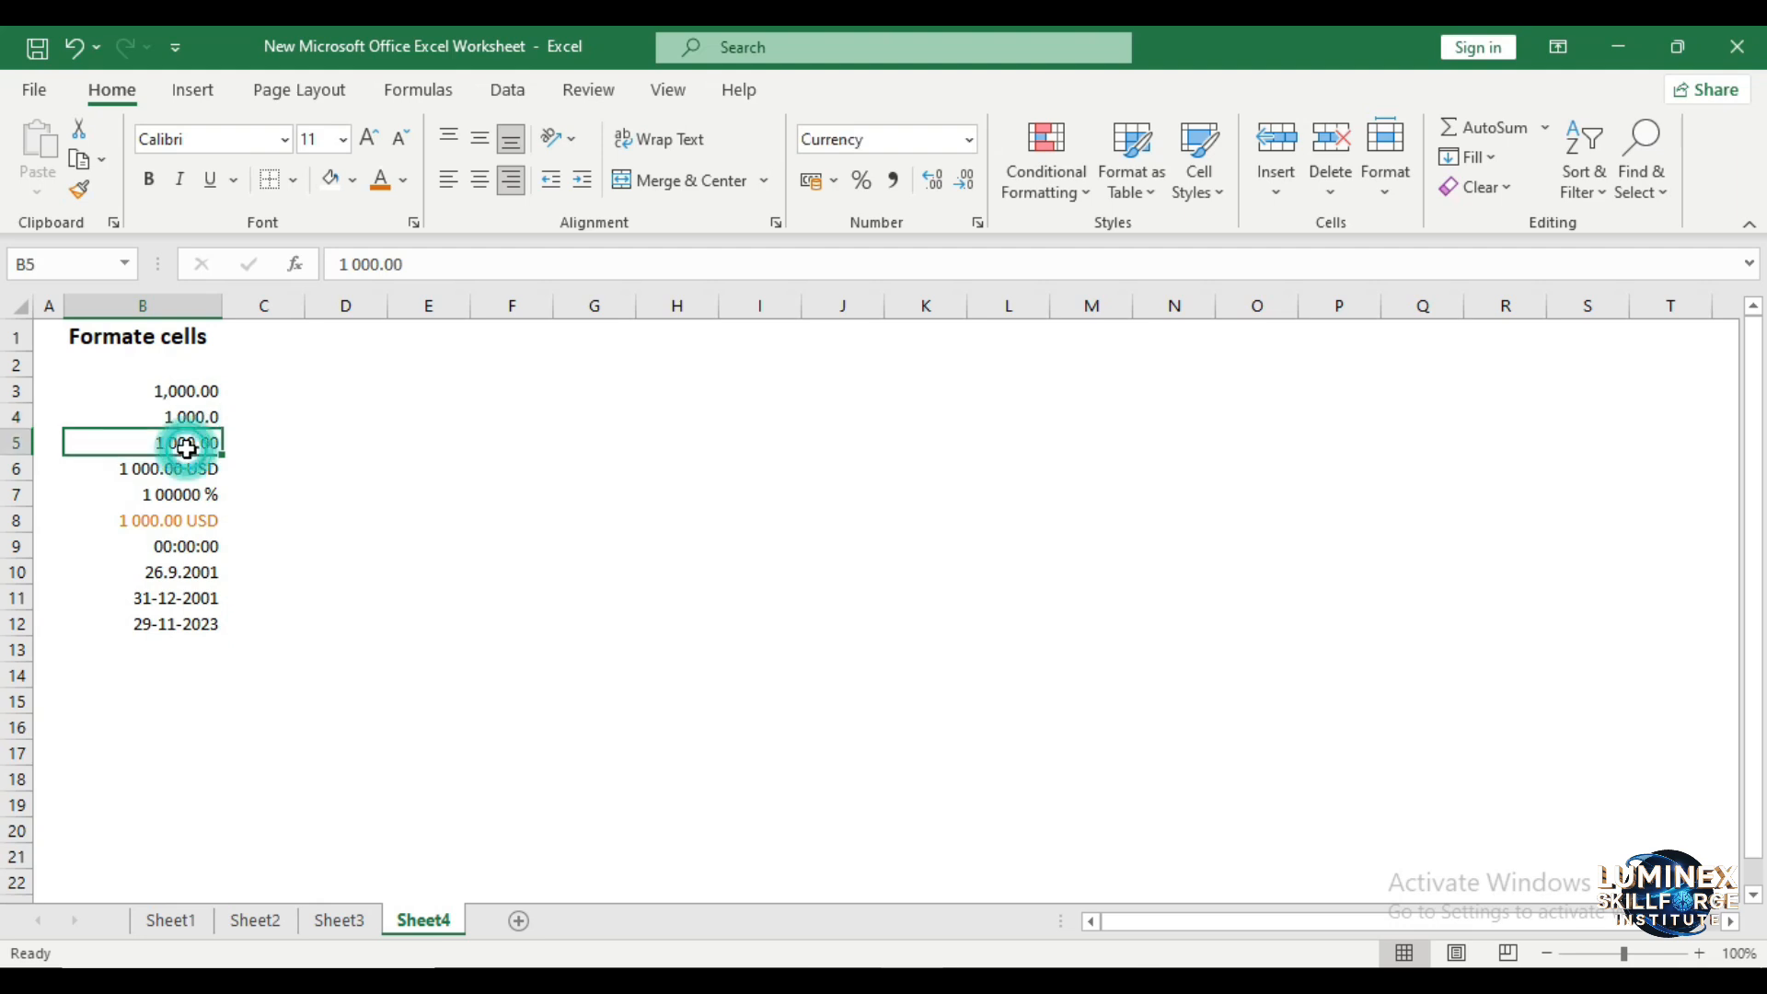
pyautogui.rightClick(187, 450)
pyautogui.click(319, 828)
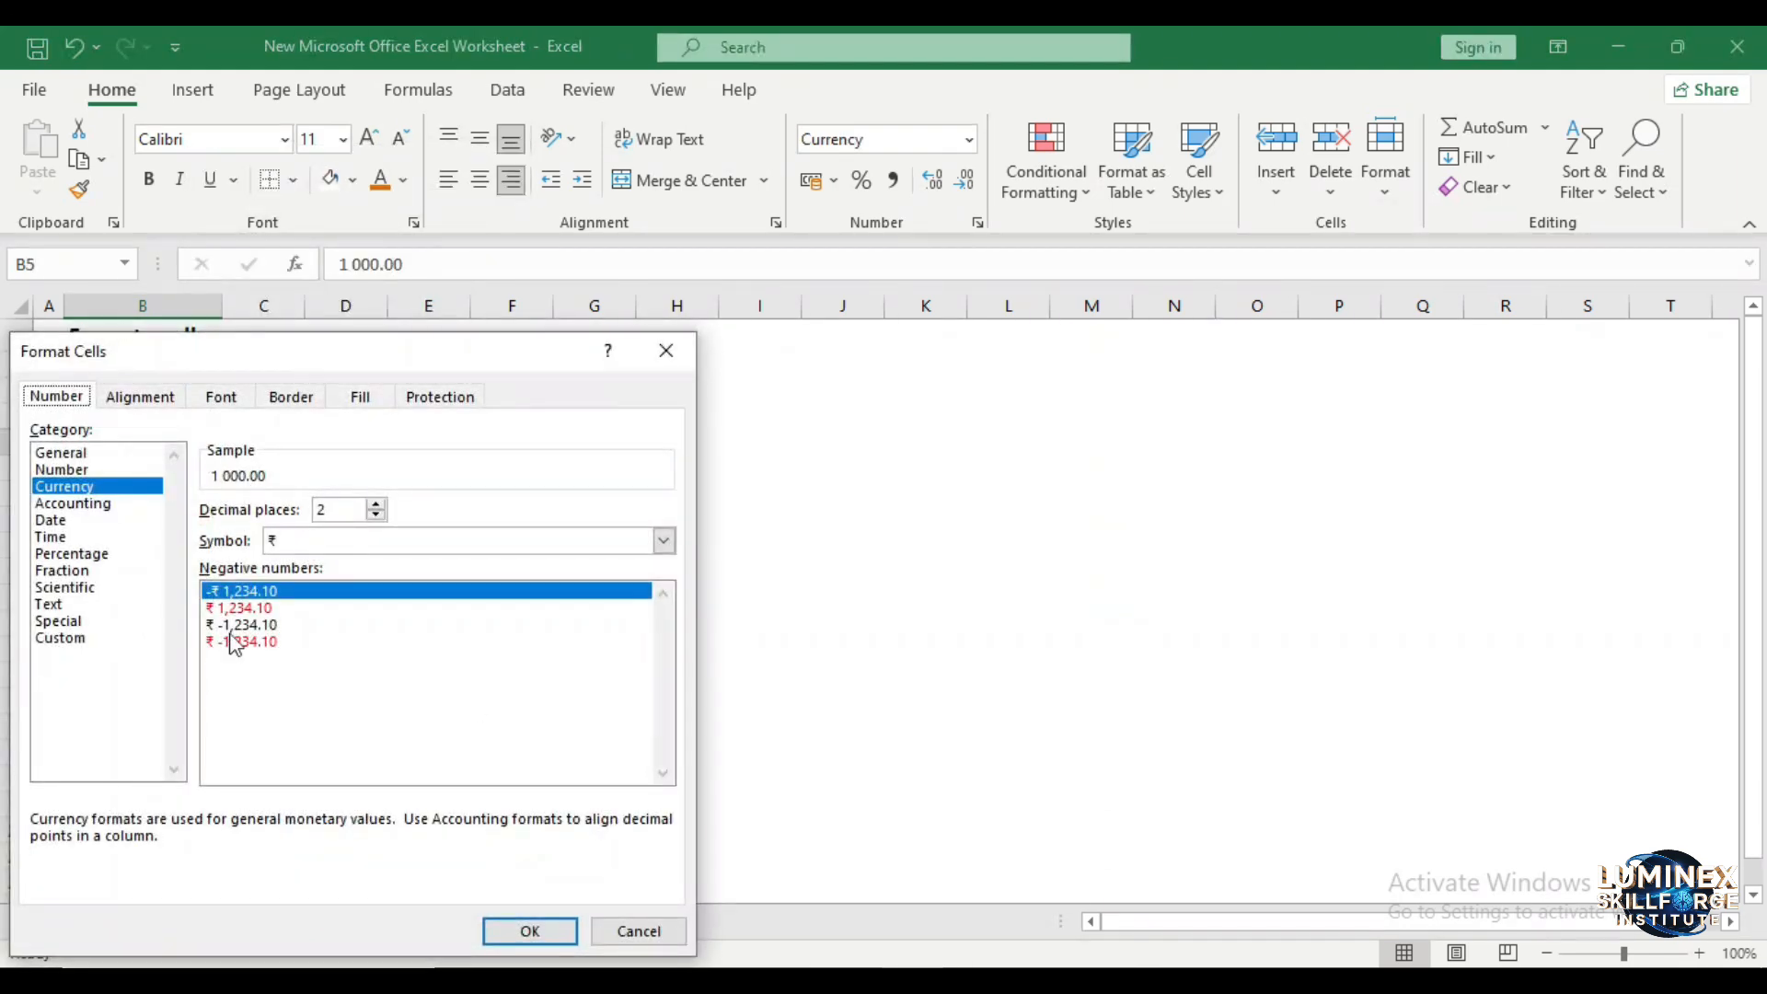
pyautogui.moveTo(1063, 267); pyautogui.dragTo(1052, 239)
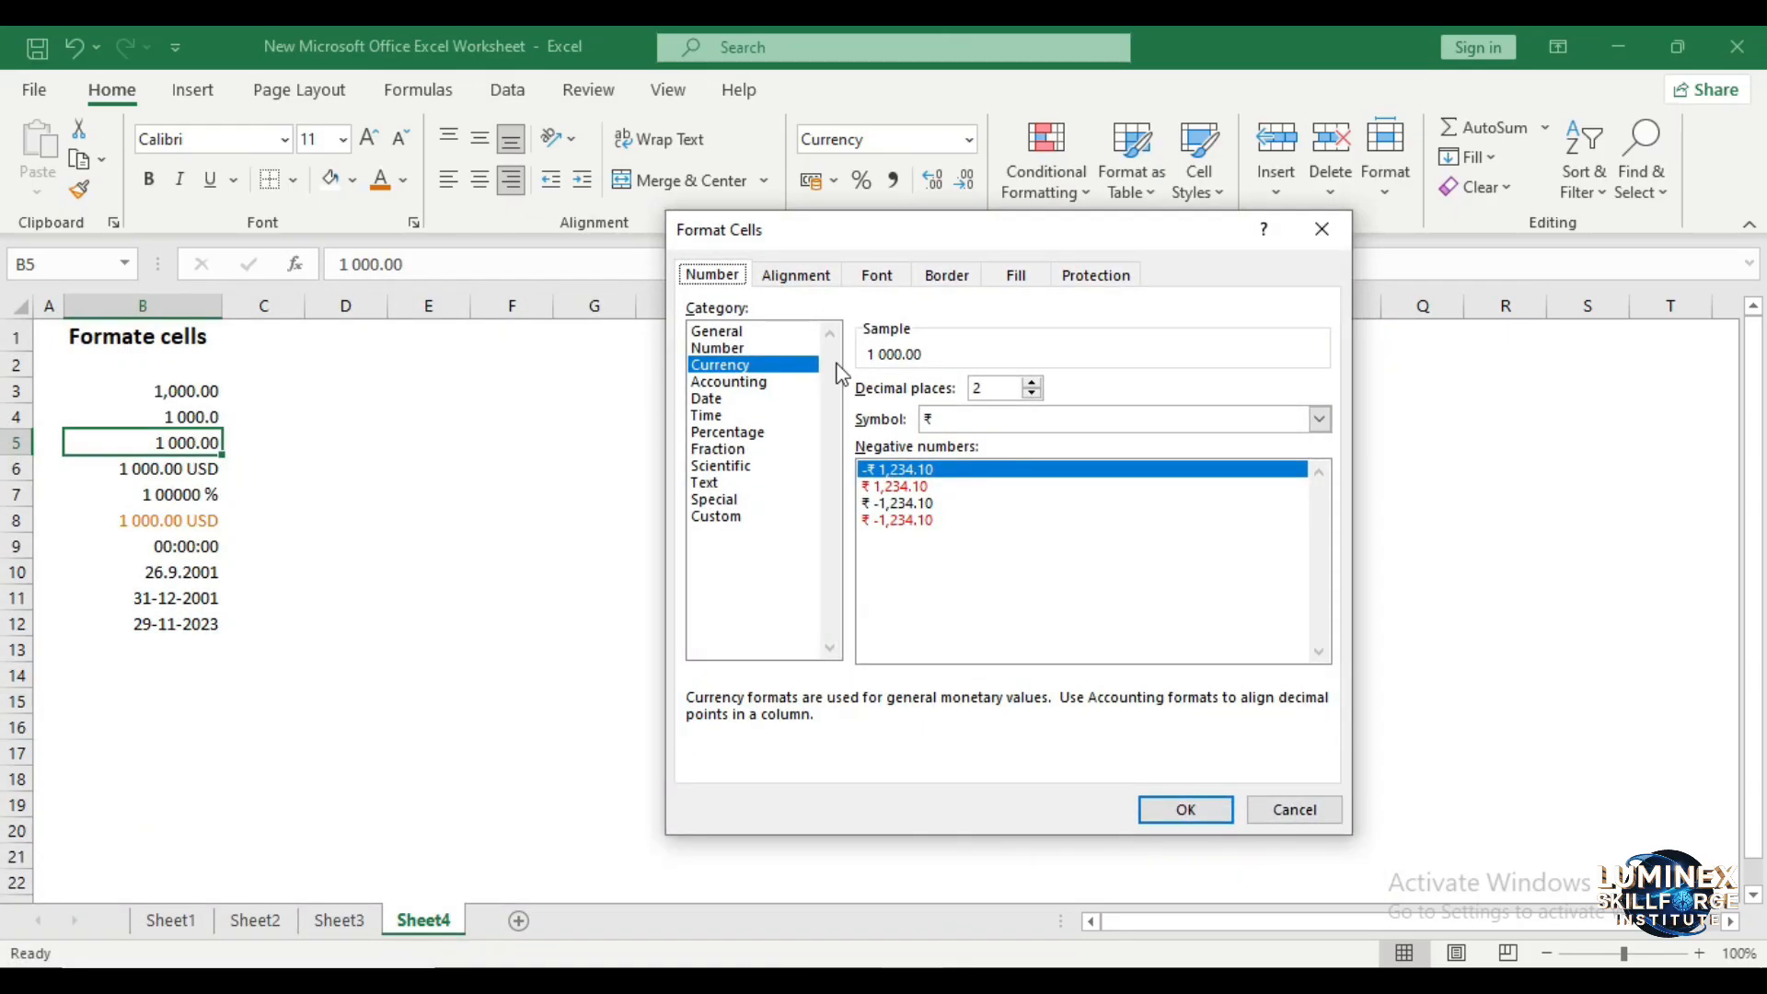
pyautogui.click(1033, 382)
pyautogui.click(1034, 394)
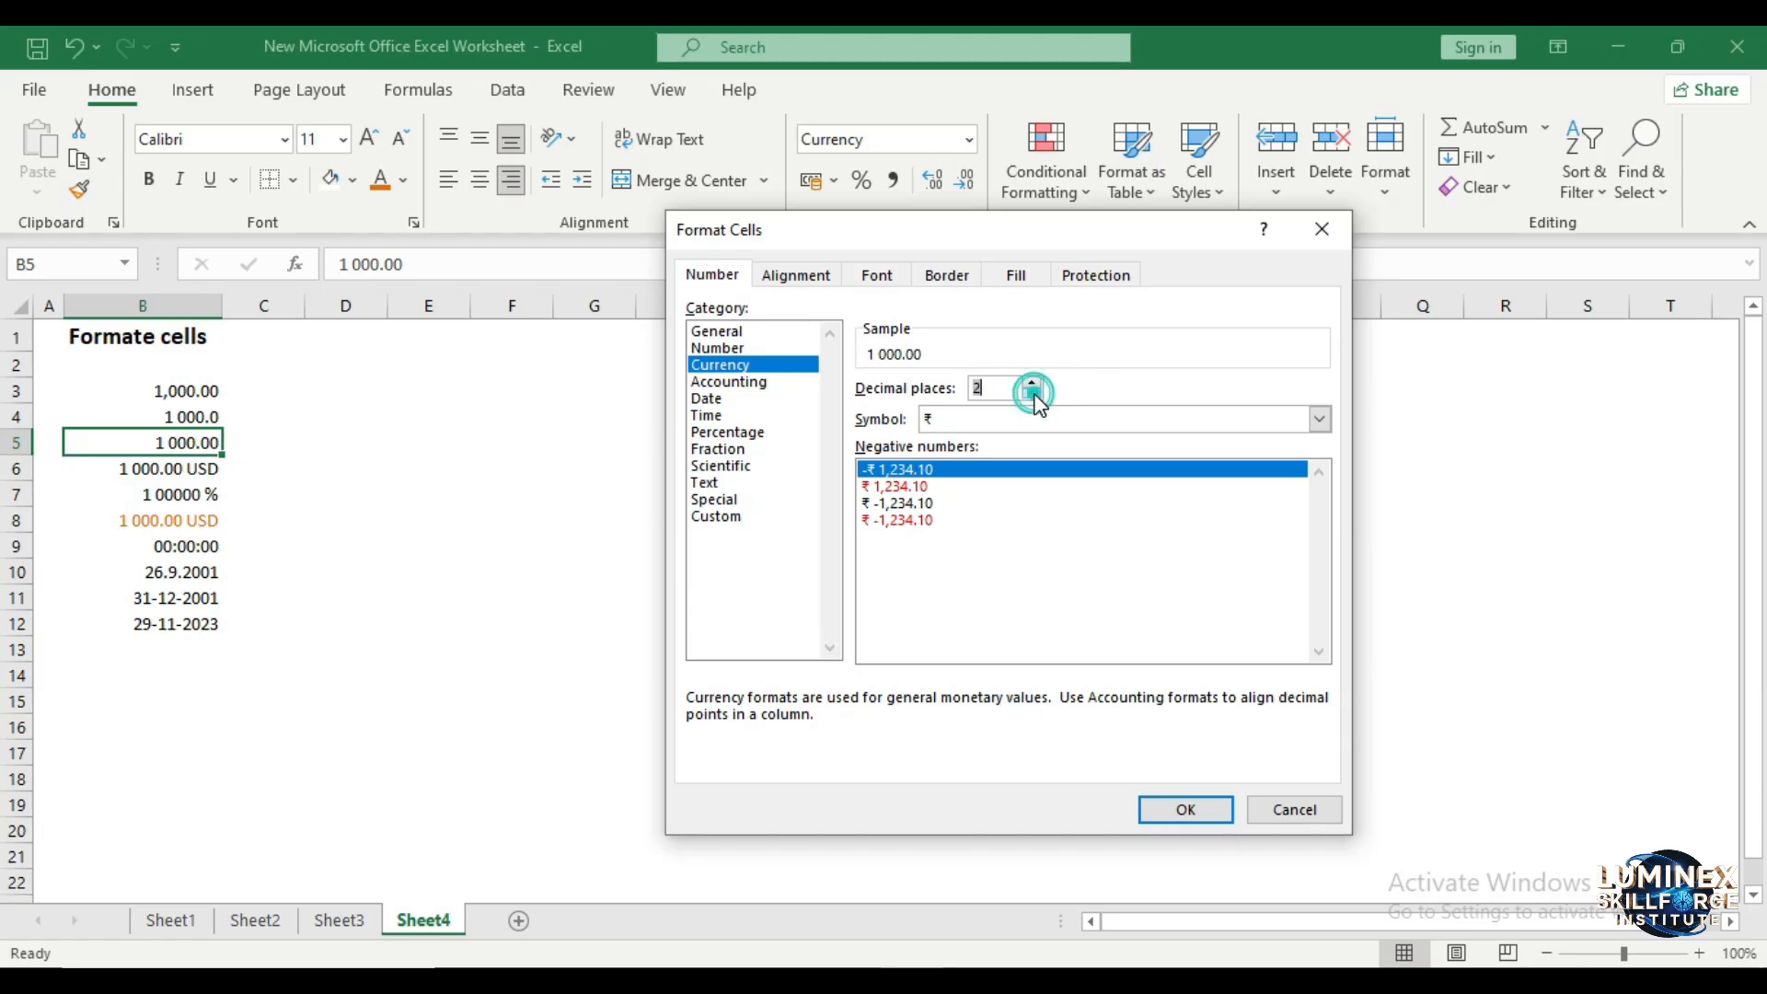
pyautogui.click(1185, 812)
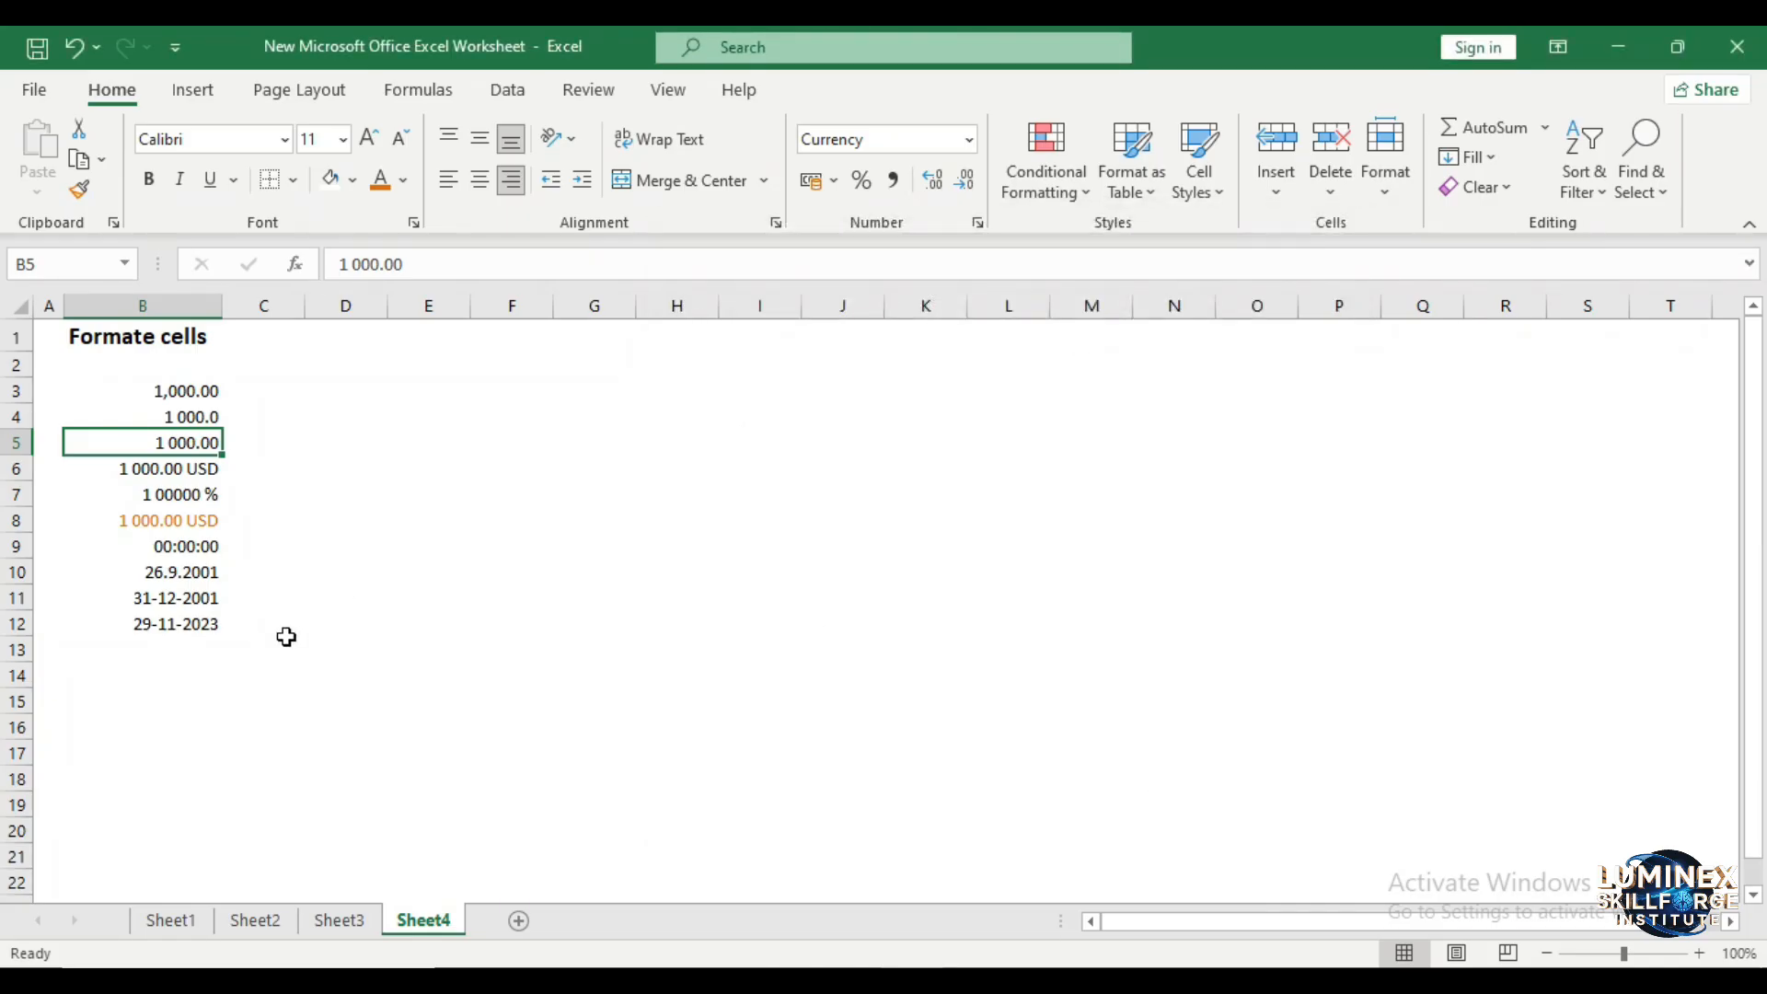
# - Check the number format applied to the date cells B11 and B12
pyautogui.click(197, 600)
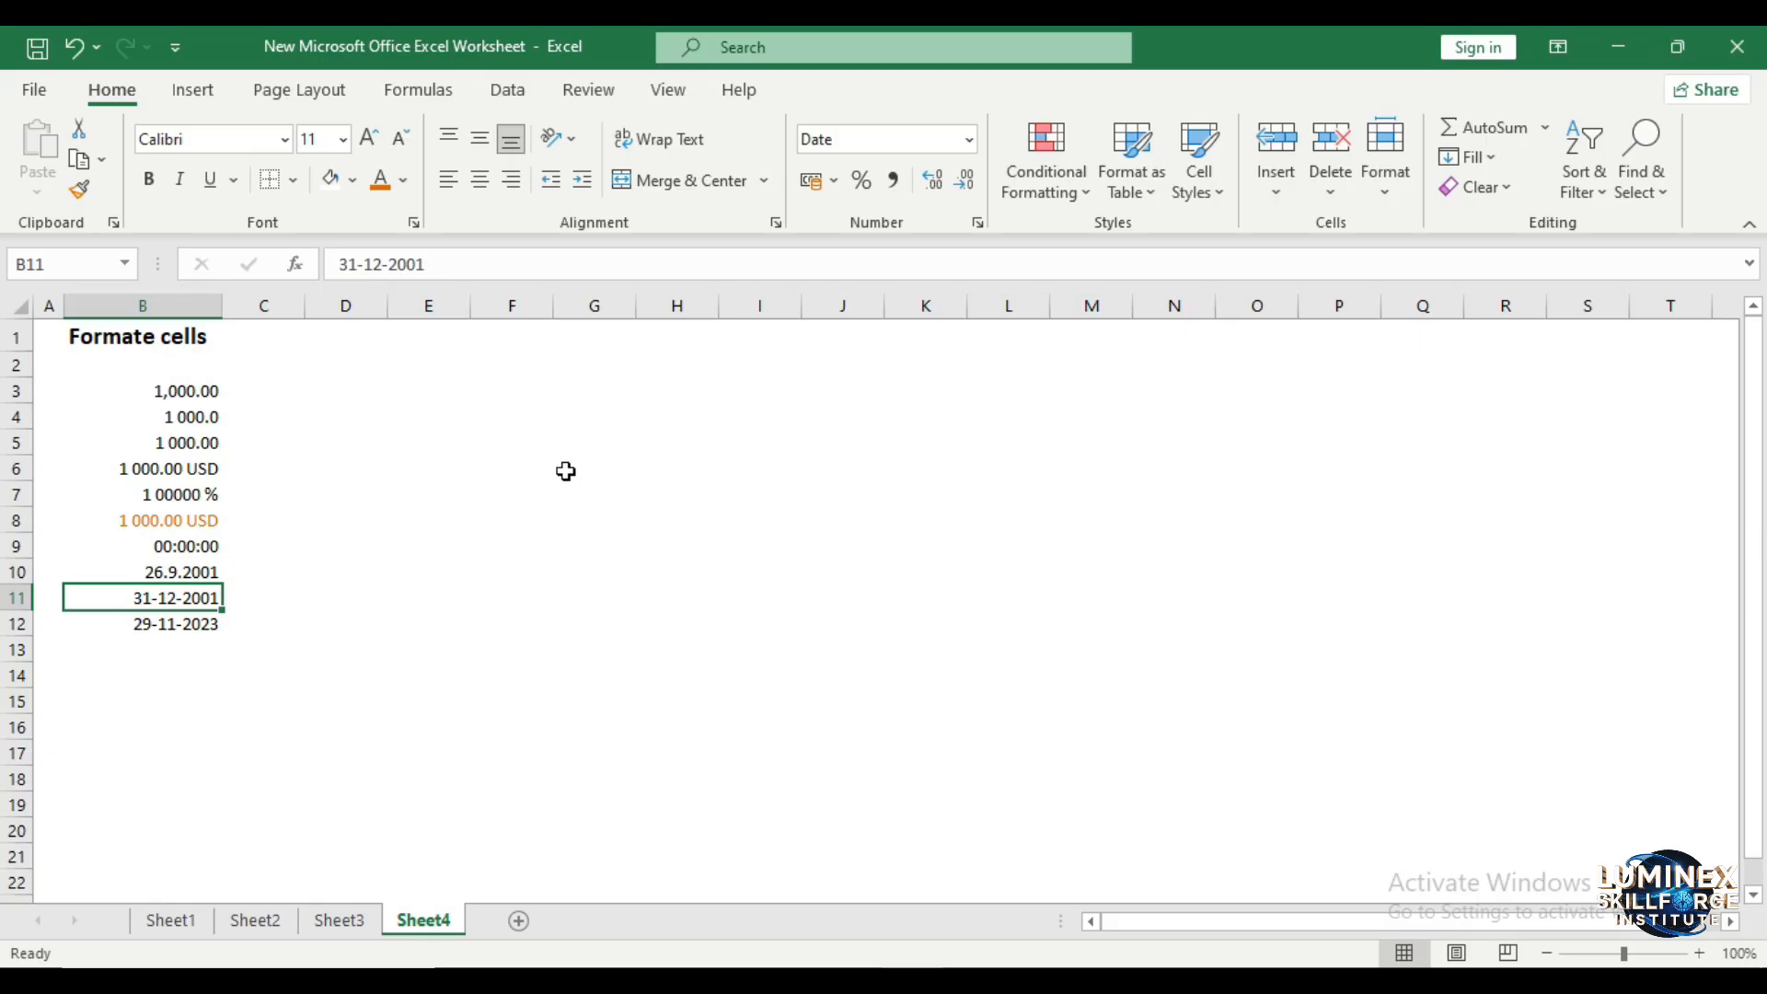
pyautogui.click(880, 141)
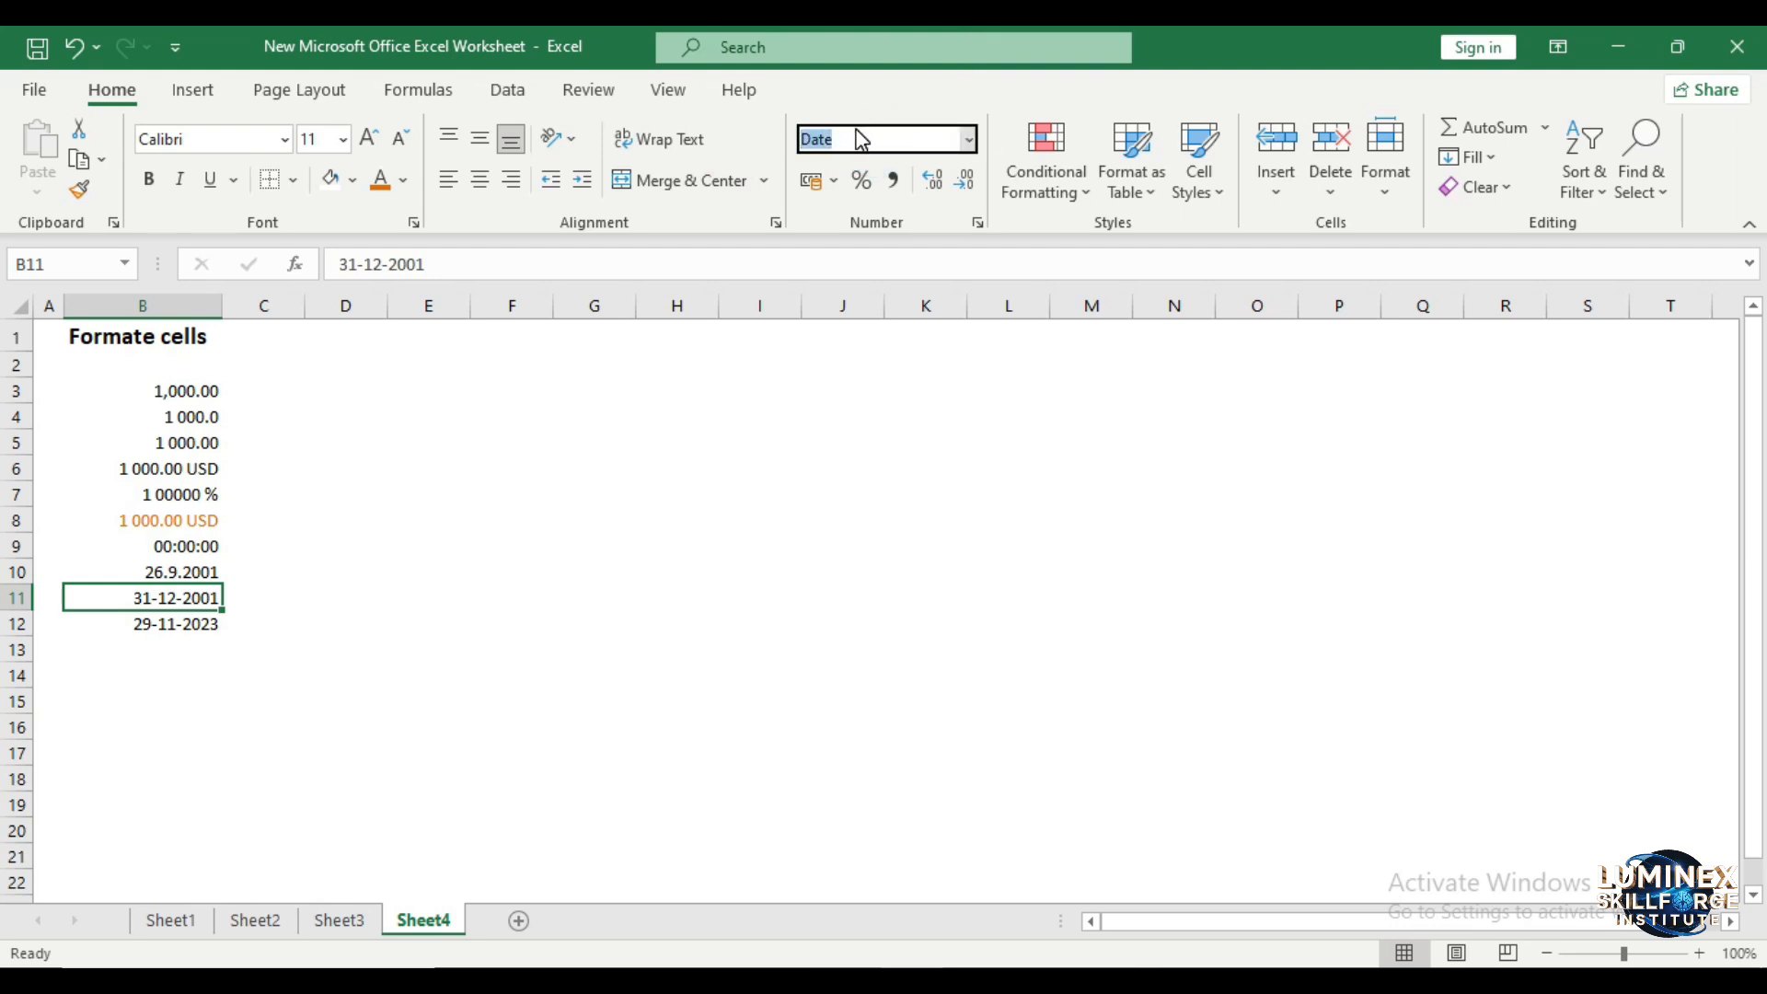
pyautogui.click(691, 444)
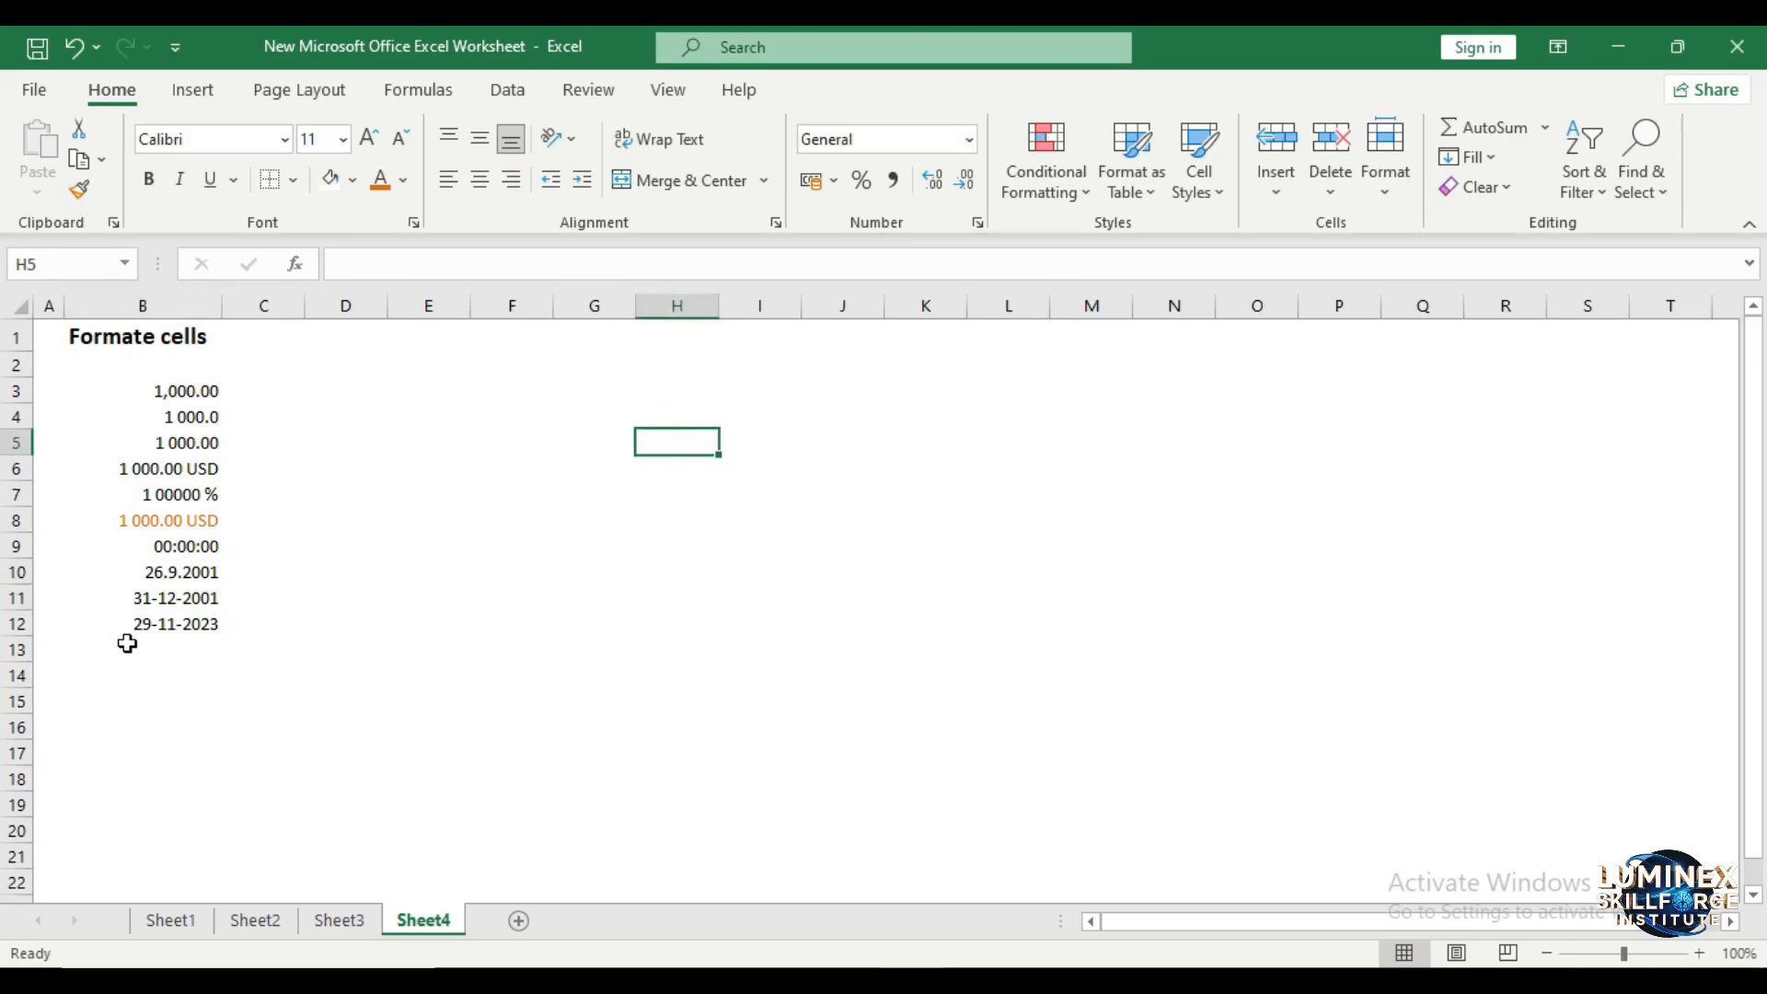
pyautogui.click(165, 599)
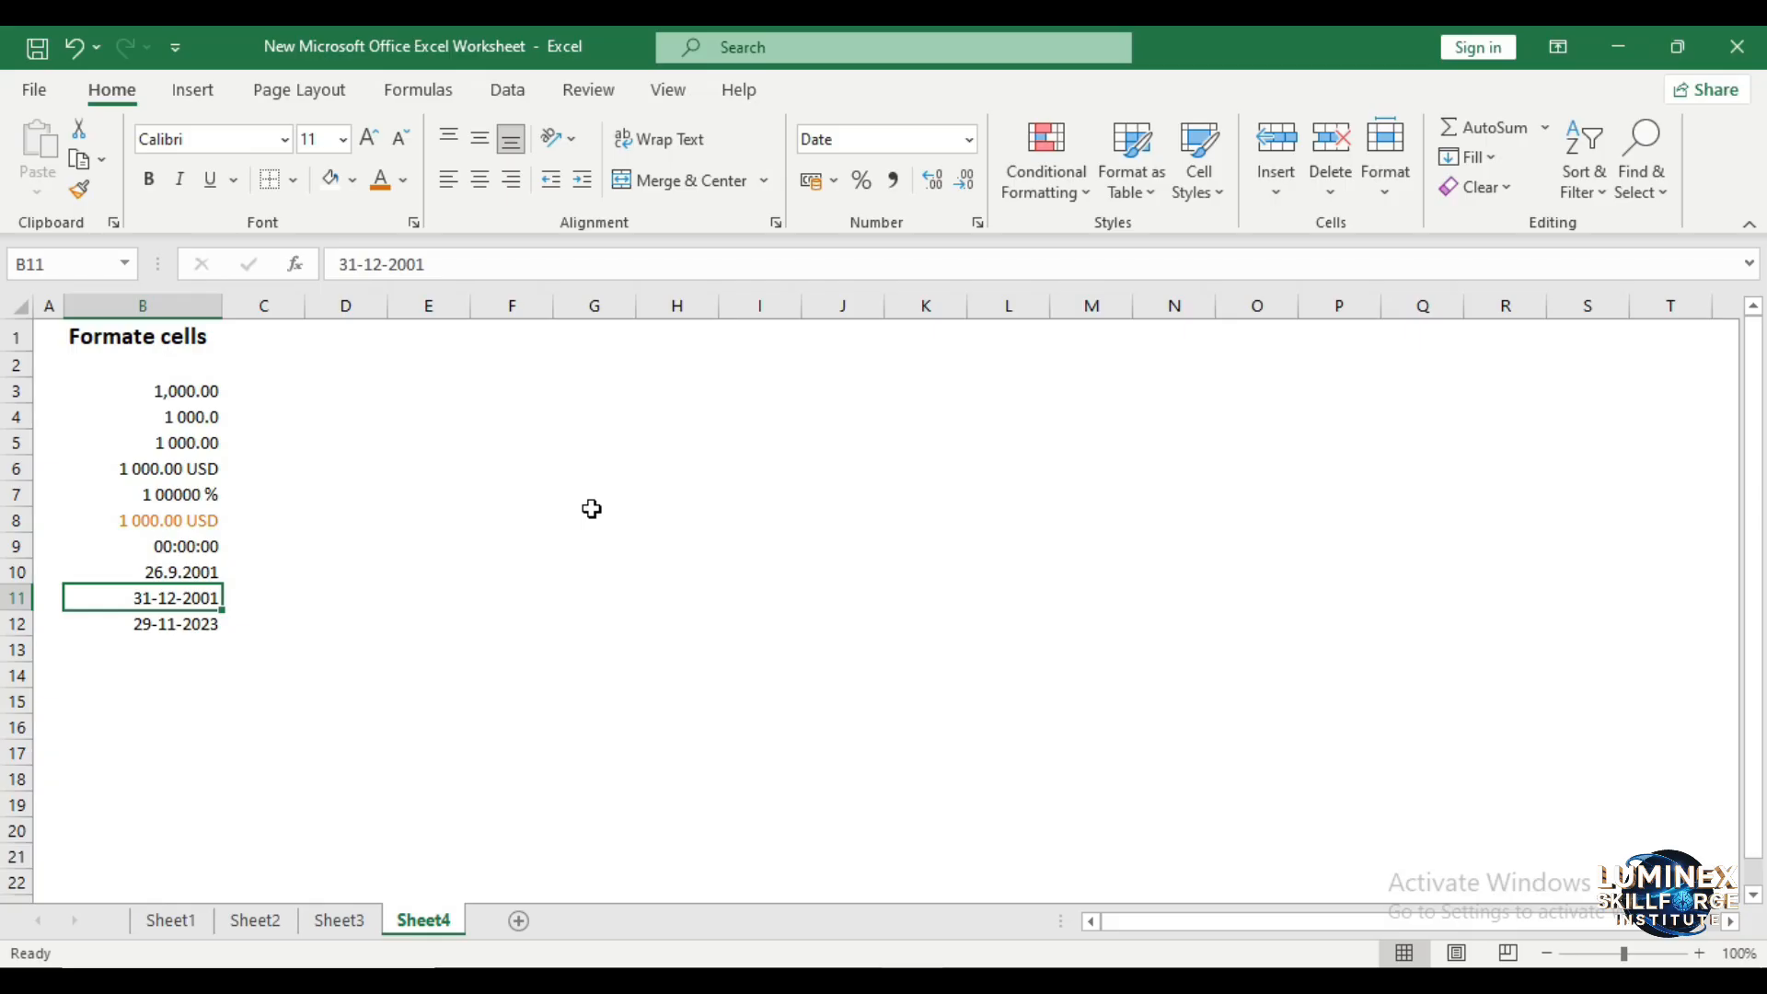
pyautogui.press('Down')
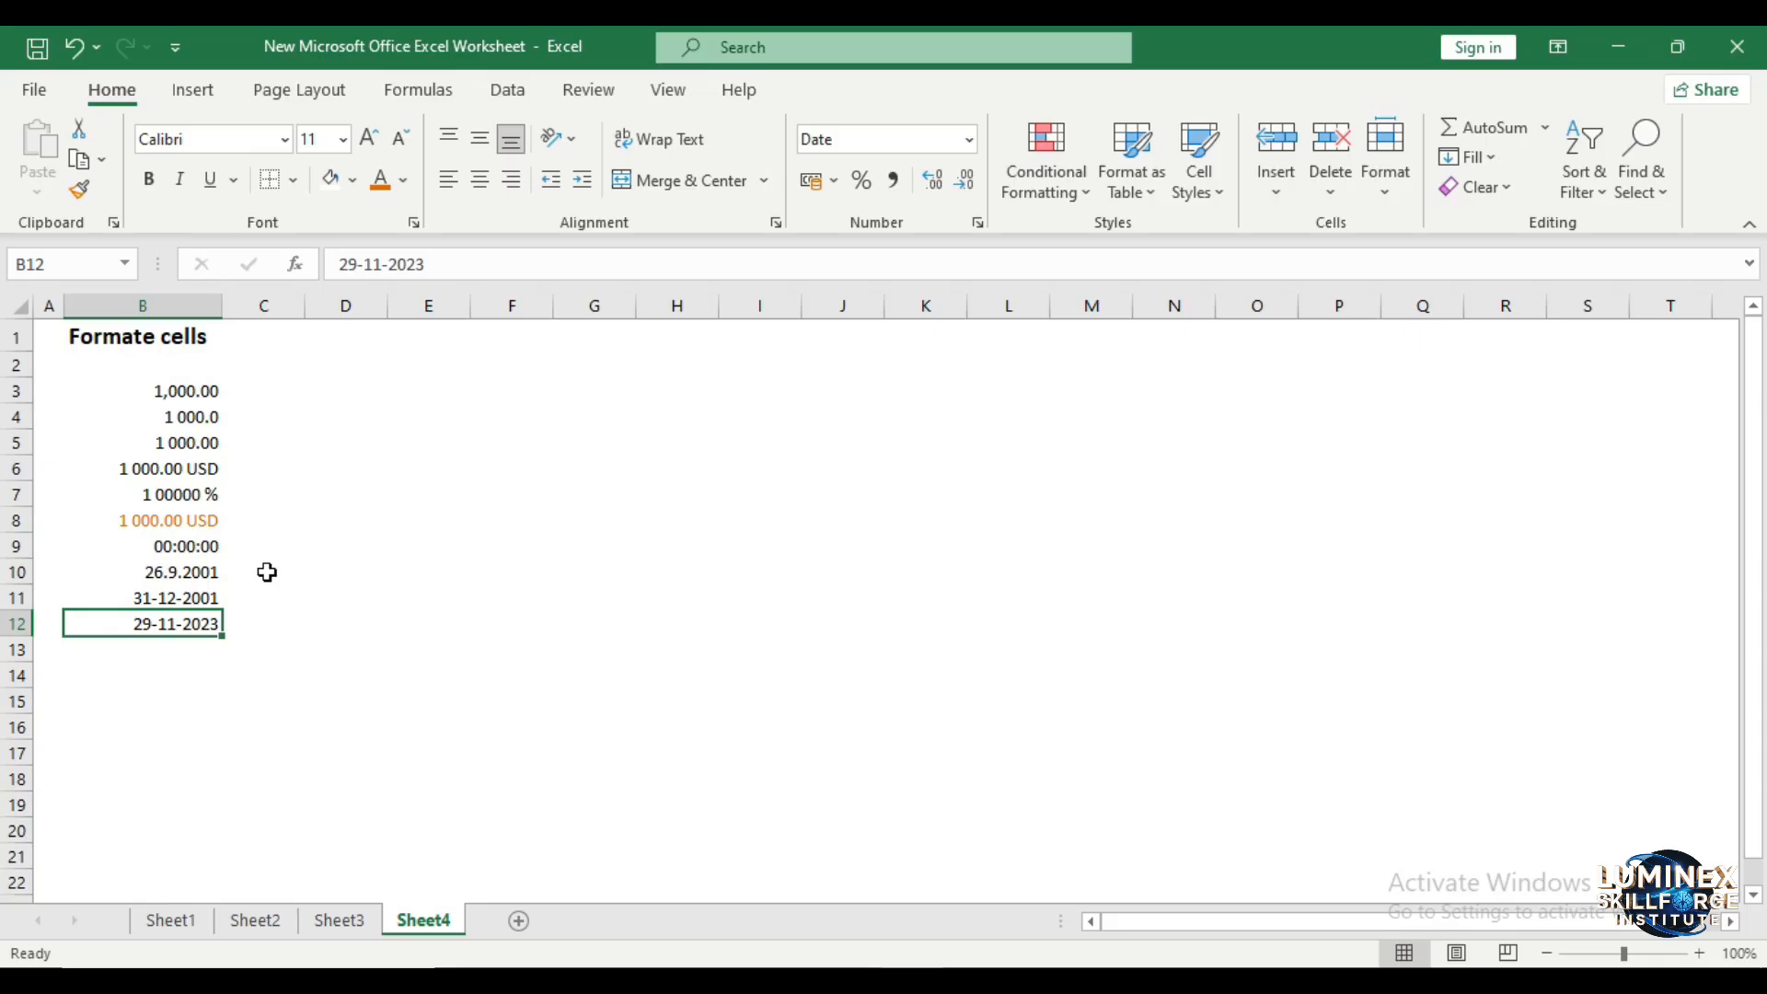
pyautogui.click(879, 140)
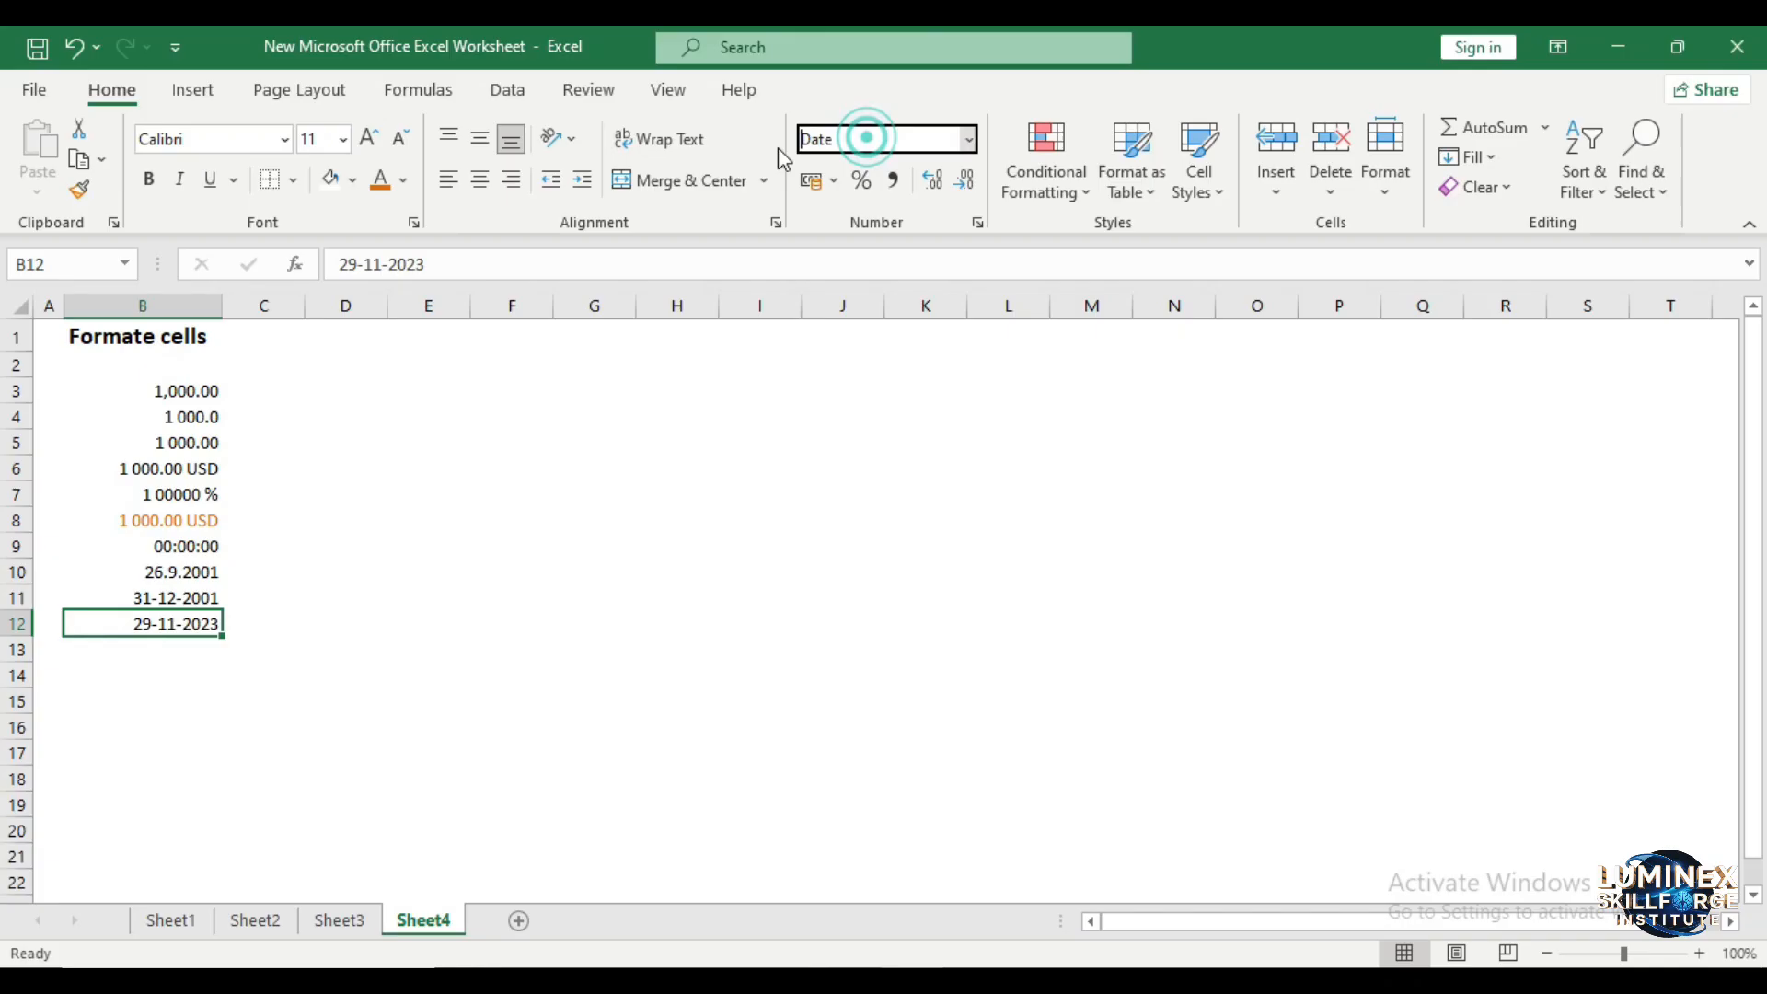
pyautogui.click(592, 581)
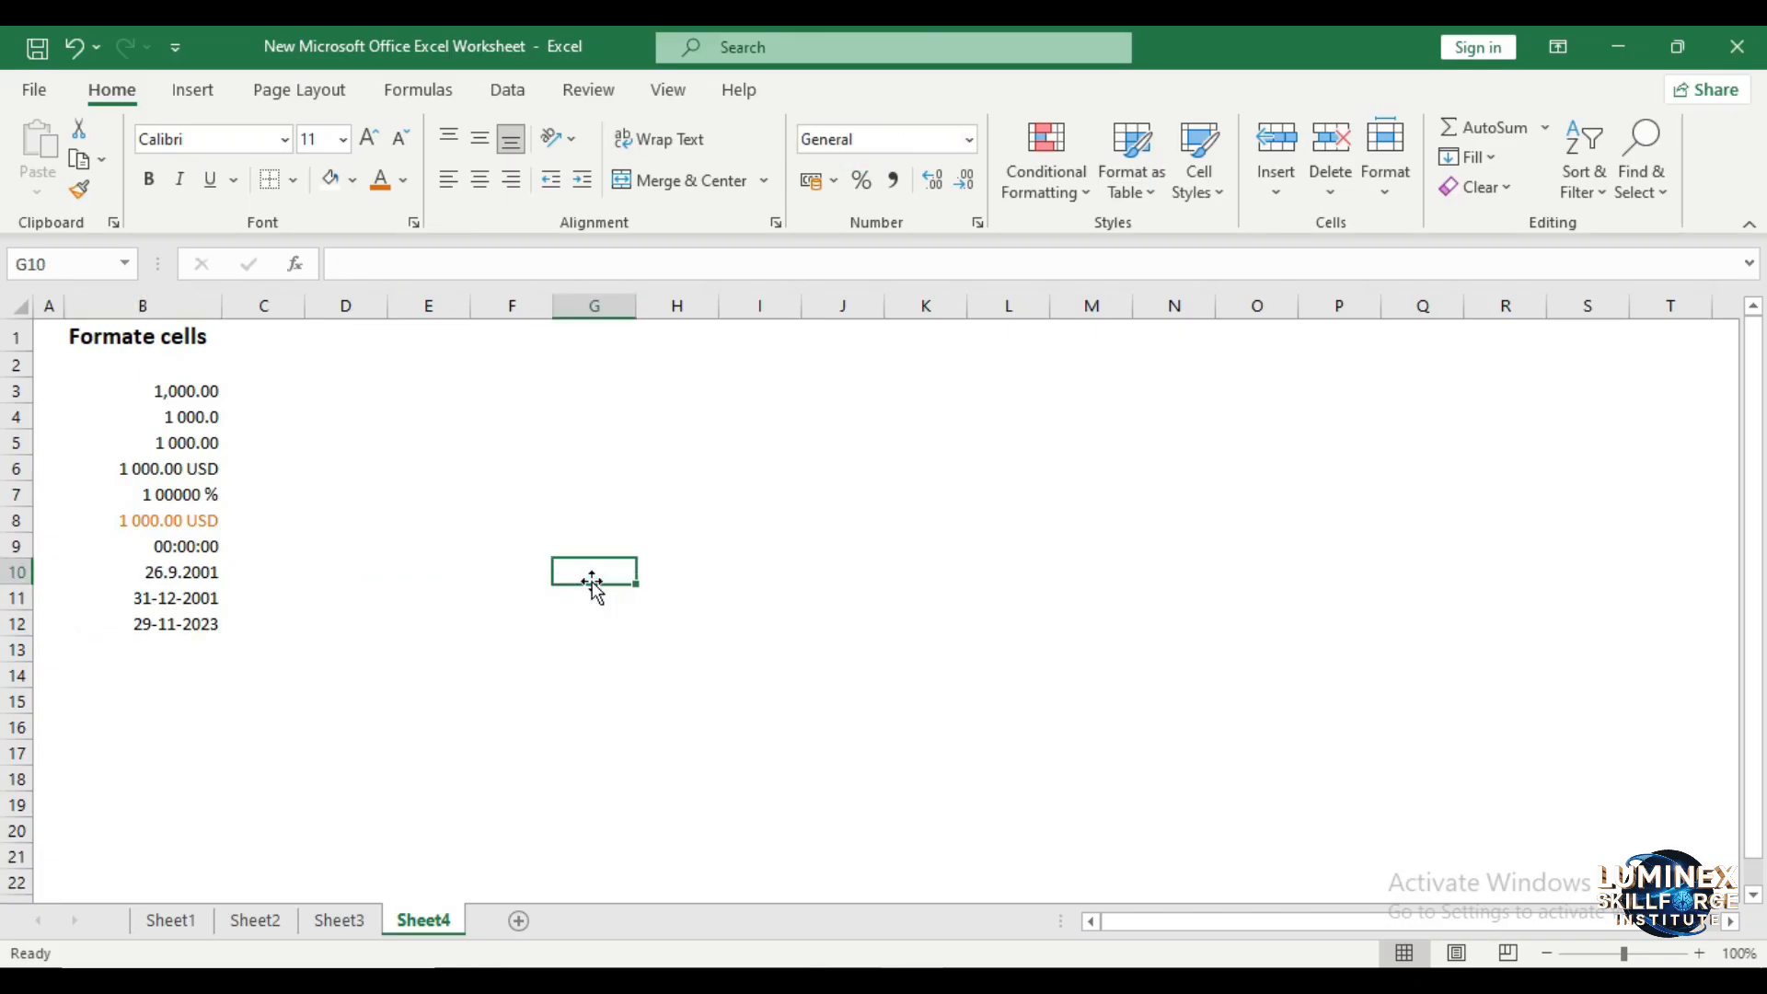